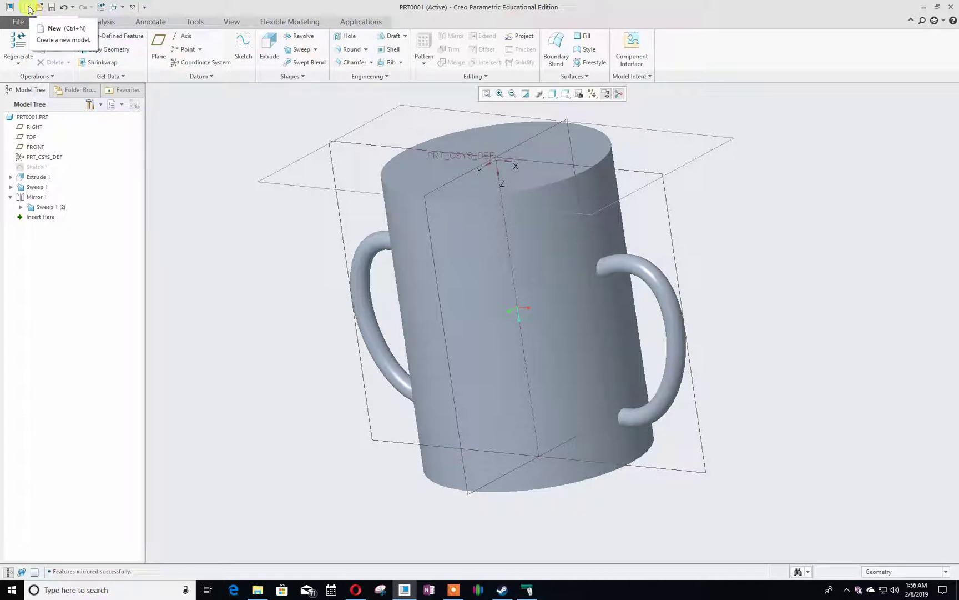
# Create a new solid part from the default template and start a sketch on the TOP datum plane
pyautogui.click(28, 7)
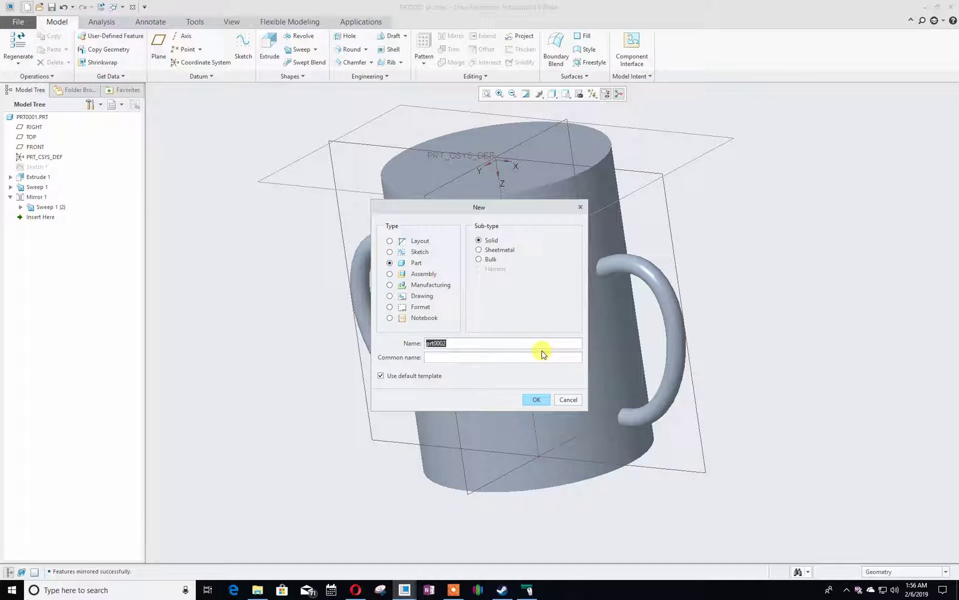
pyautogui.click(535, 400)
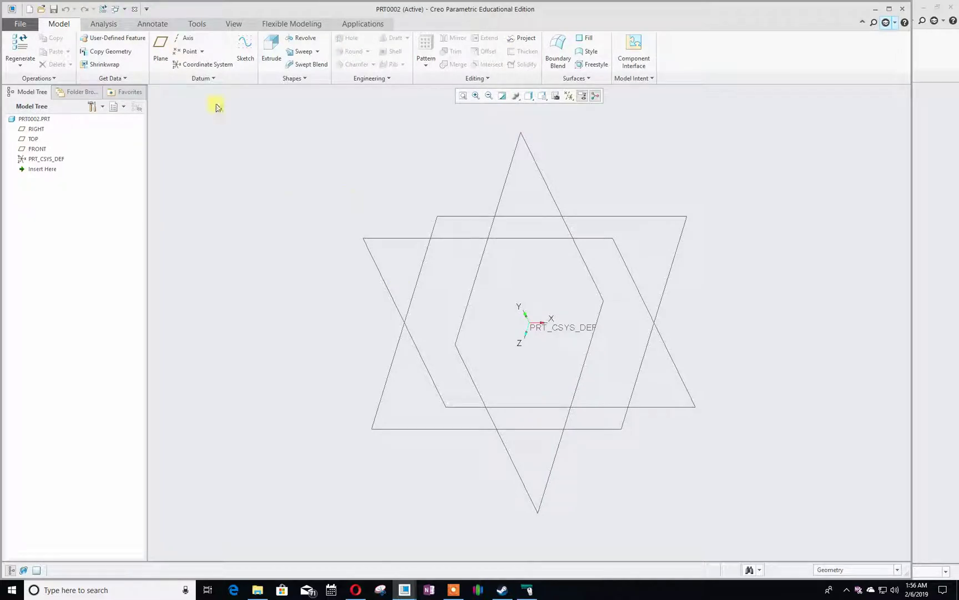
pyautogui.click(243, 52)
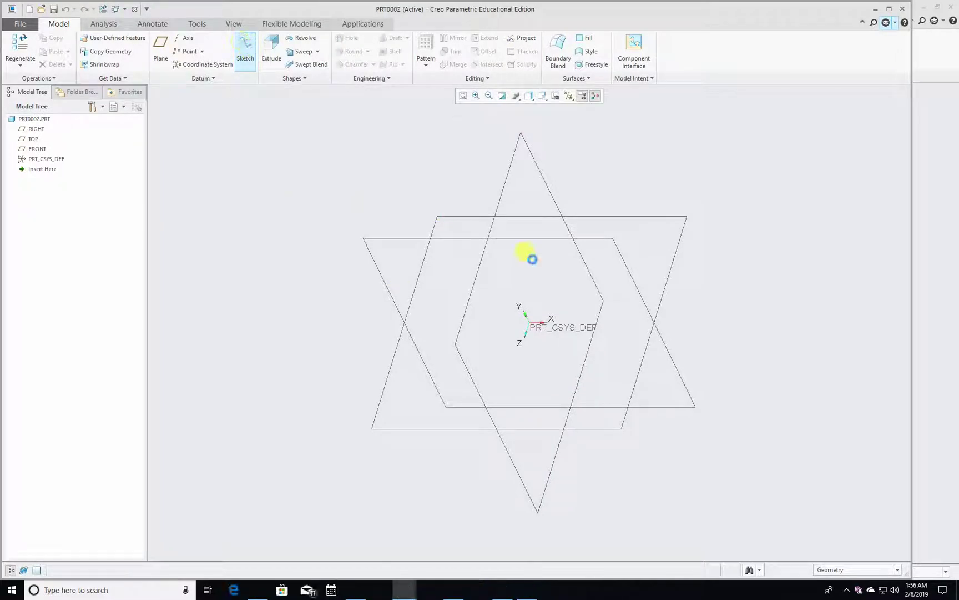
pyautogui.click(667, 273)
pyautogui.click(907, 234)
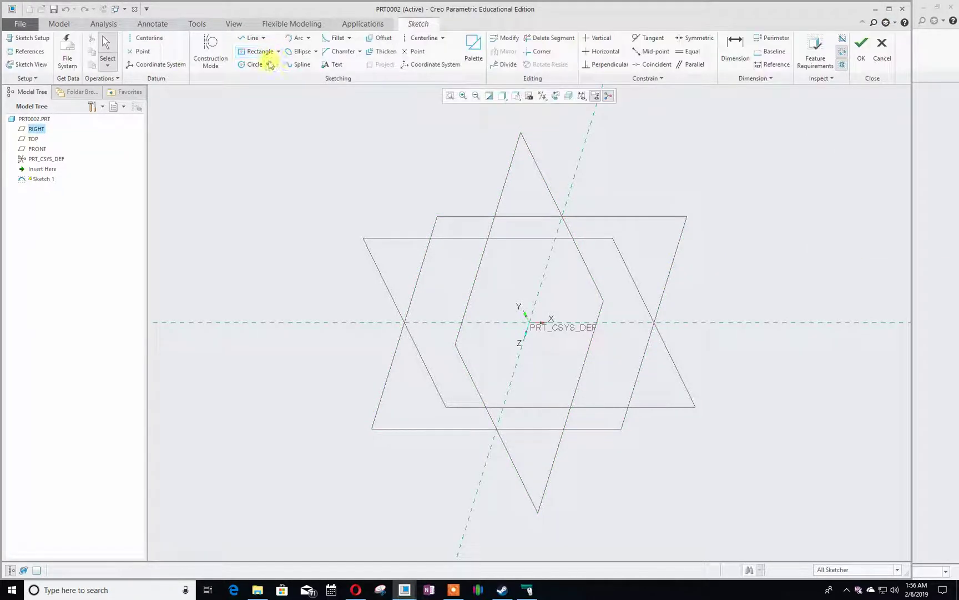
# Sketch a circle centred on the origin, set its diameter to 300, and finish the sketch
pyautogui.click(260, 65)
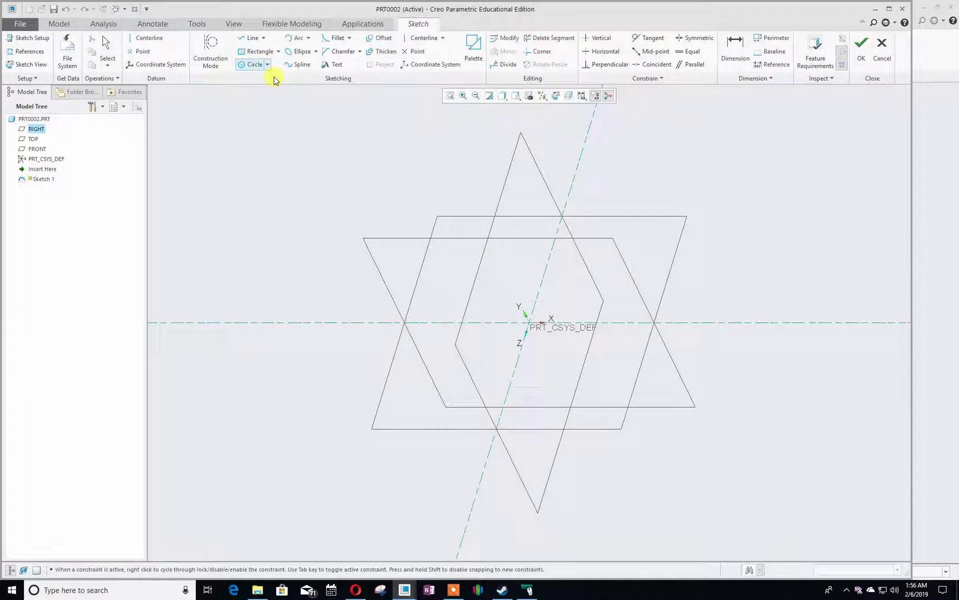
pyautogui.click(528, 322)
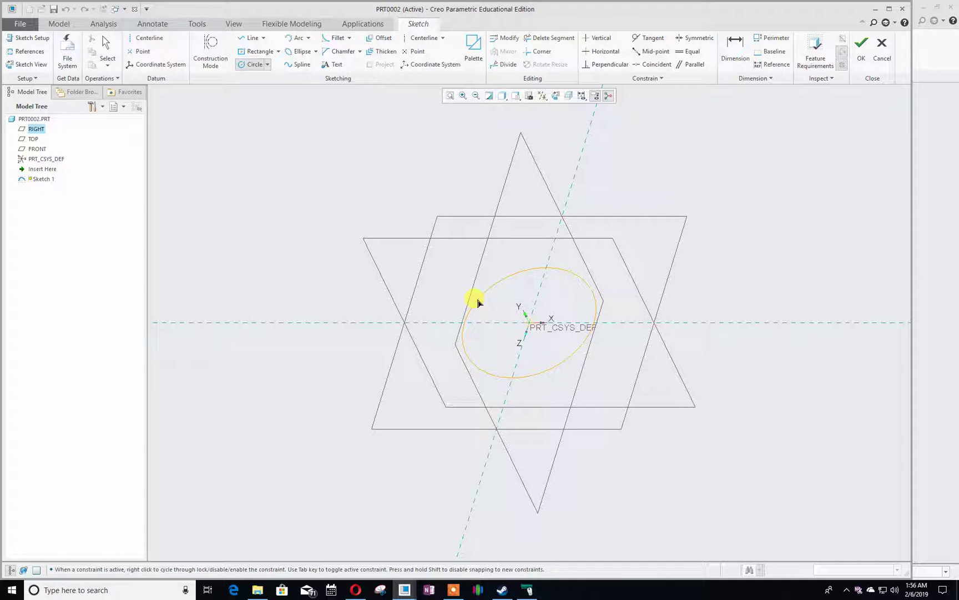
pyautogui.click(458, 288)
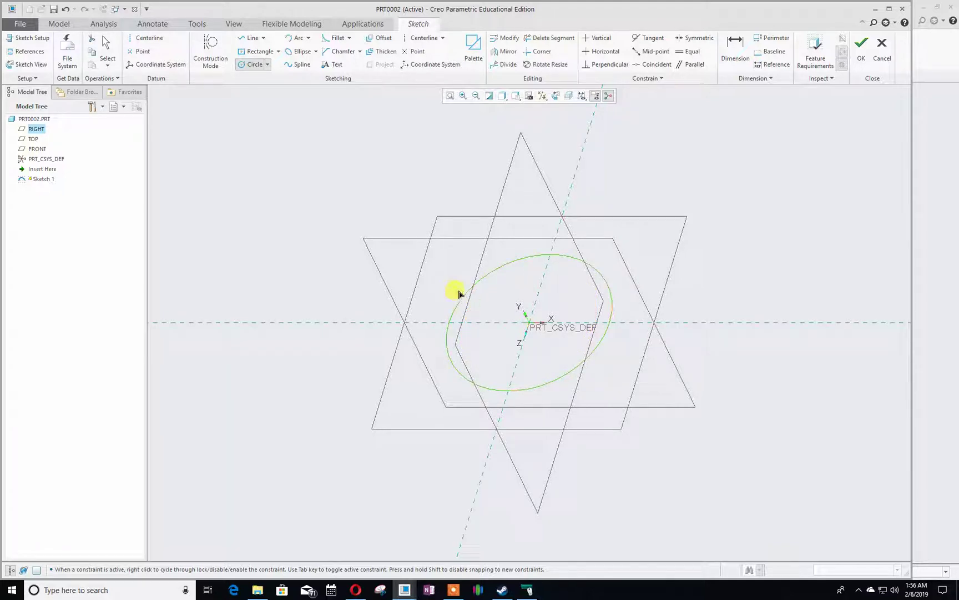
pyautogui.middleClick(454, 253)
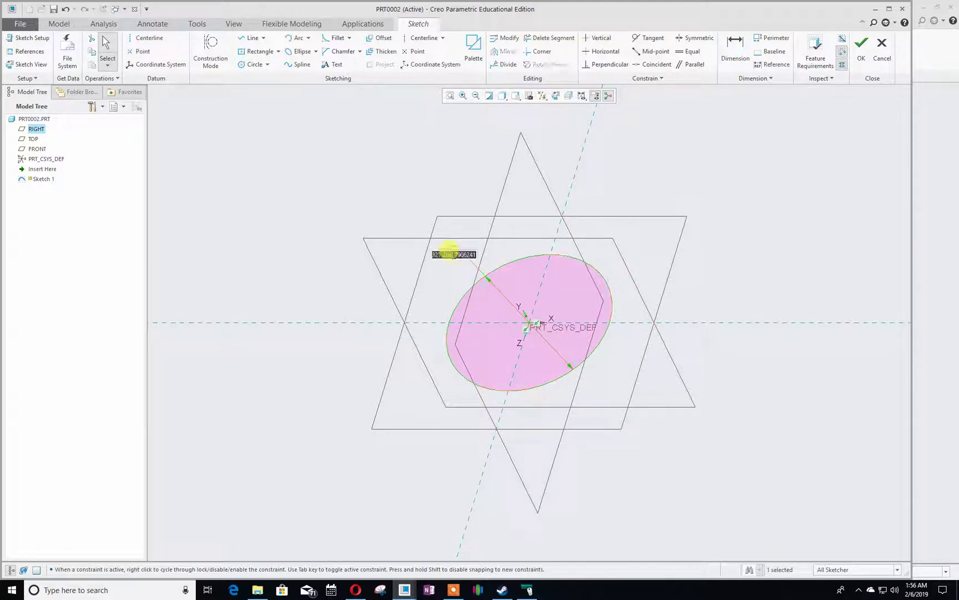
pyautogui.write('300')
pyautogui.press('Return')
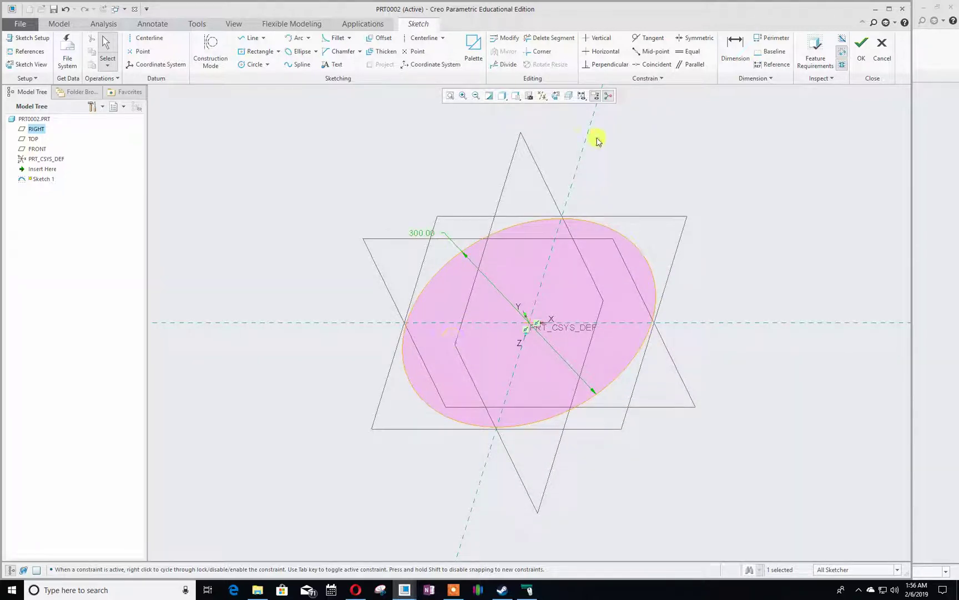
pyautogui.click(866, 53)
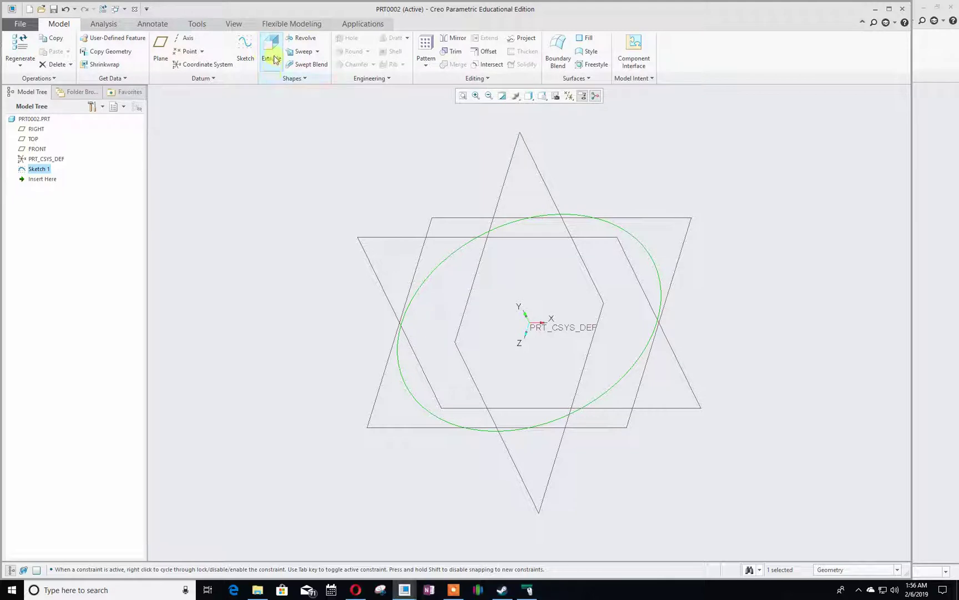
# Extrude the circle sketch downward from the TOP plane with a depth of 500
pyautogui.click(265, 43)
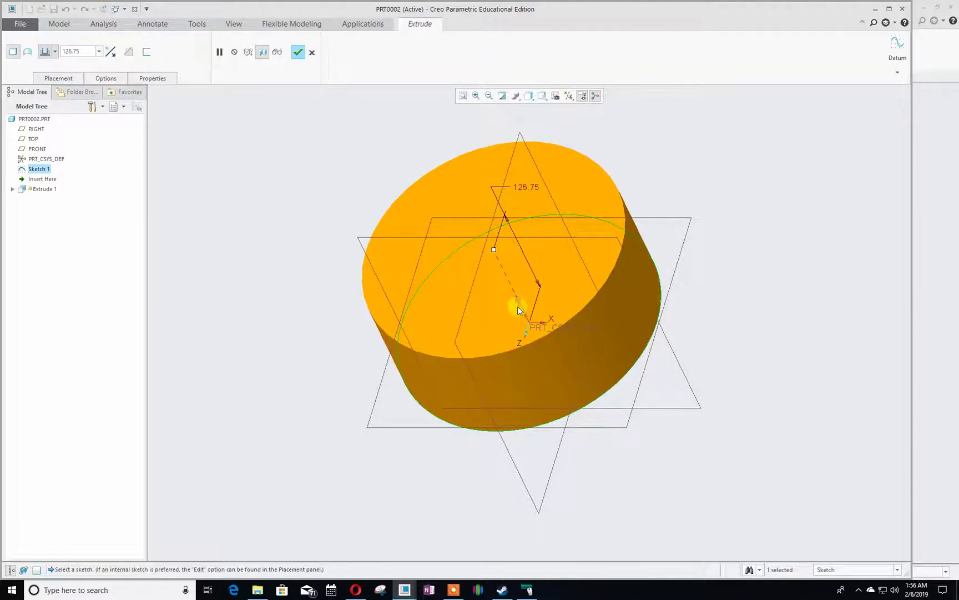
pyautogui.doubleClick(84, 52)
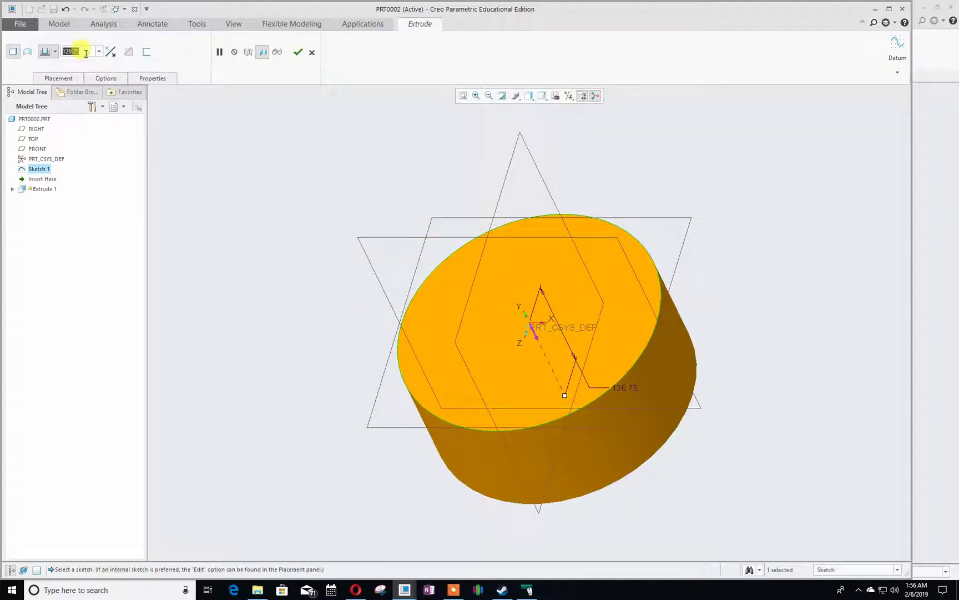
pyautogui.write('500')
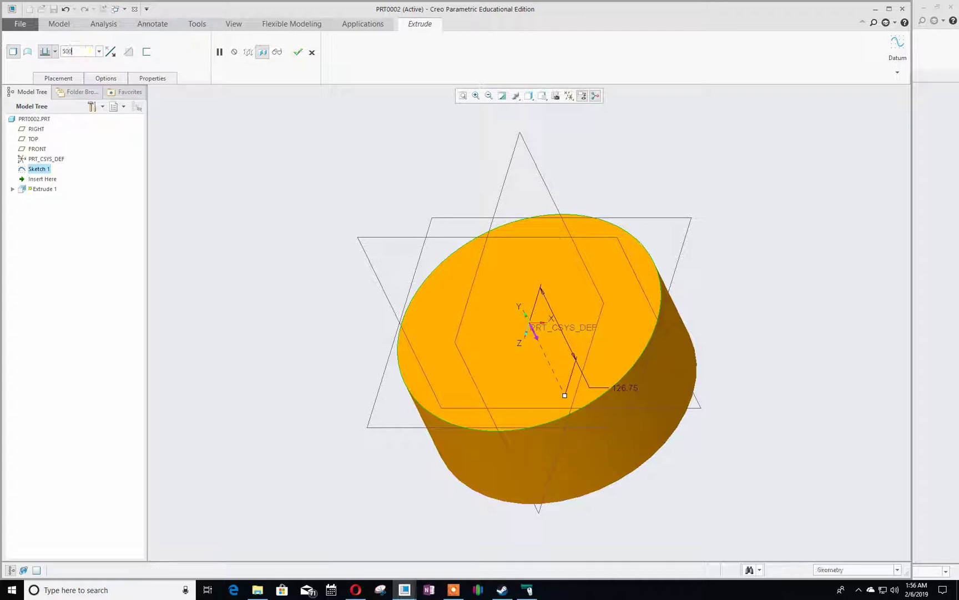
pyautogui.press('Return')
pyautogui.scroll(3, 368, 318)
pyautogui.scroll(-1, 367, 318)
pyautogui.scroll(3, 332, 289)
pyautogui.scroll(-1, 329, 291)
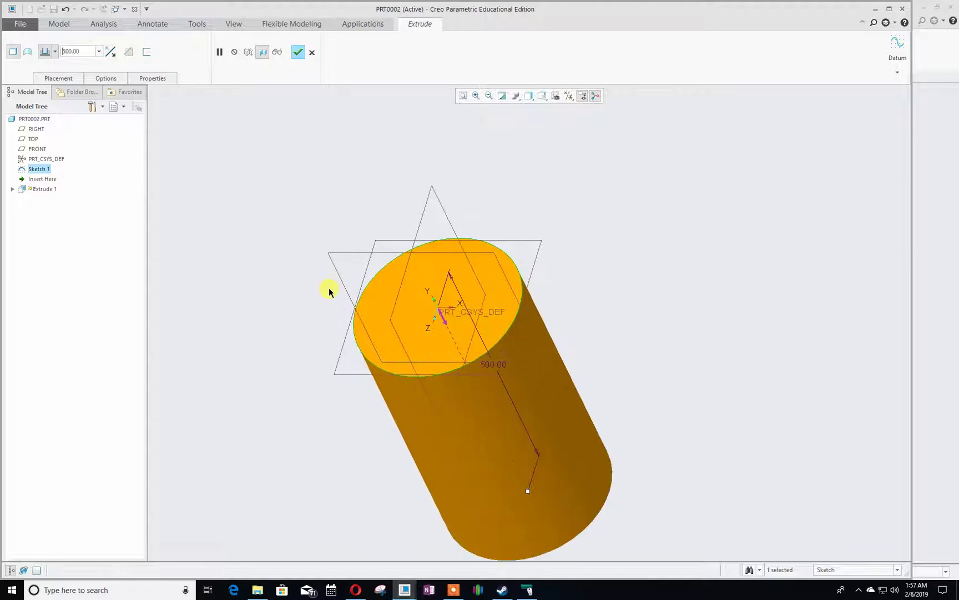
# Set the extrusion depth to 400 and complete the cylinder
pyautogui.doubleClick(70, 50)
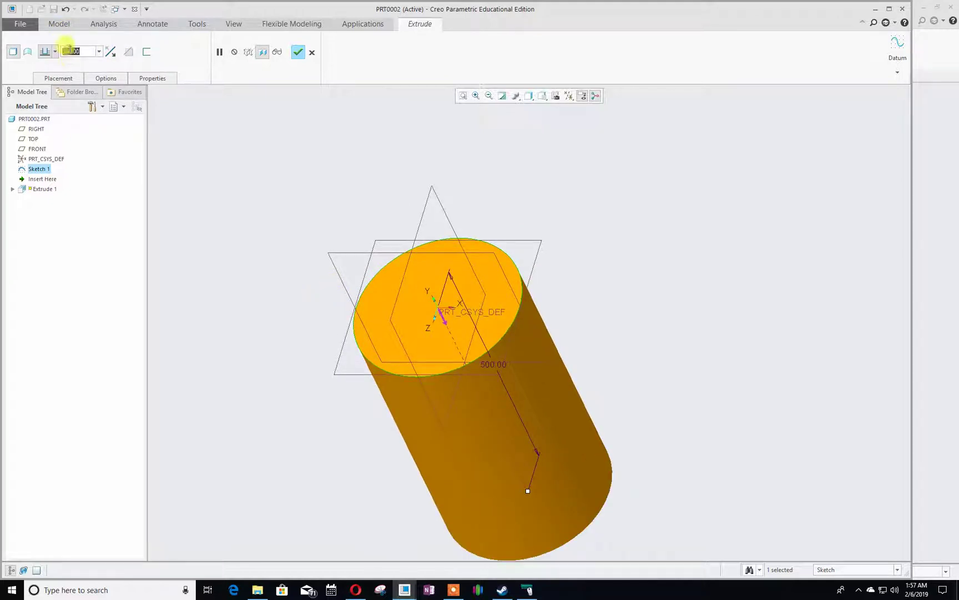
pyautogui.write('400')
pyautogui.press('Return')
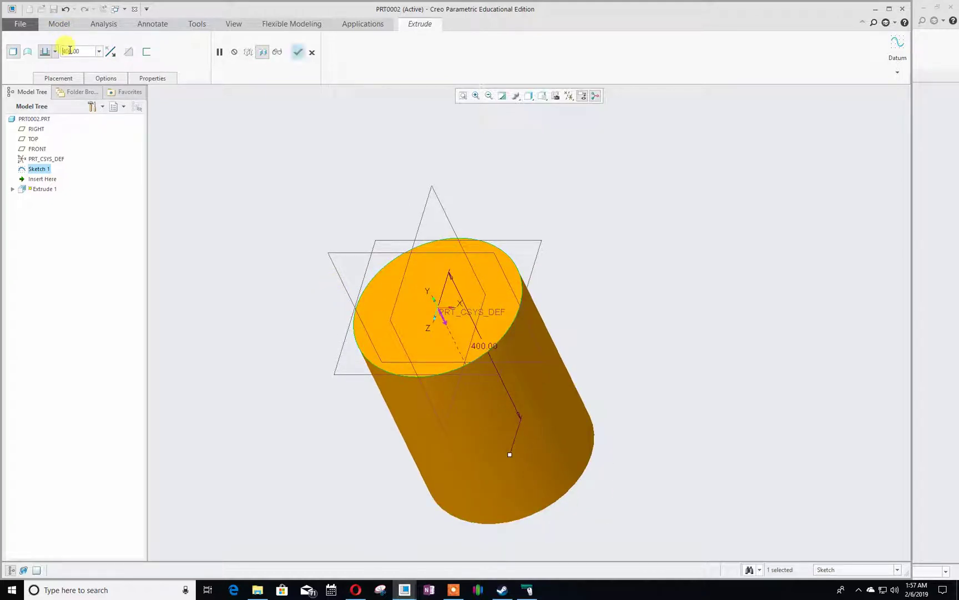
pyautogui.click(298, 52)
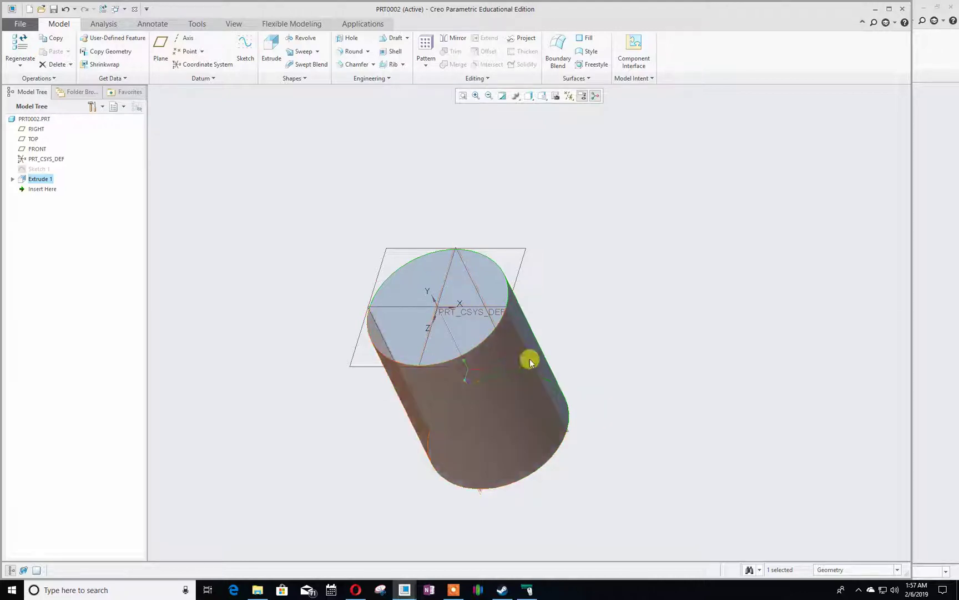
# Start a Sweep and open a new trajectory sketch on the FRONT plane, oriented parallel to the screen
pyautogui.moveTo(607, 272); pyautogui.dragTo(614, 227, button='middle')
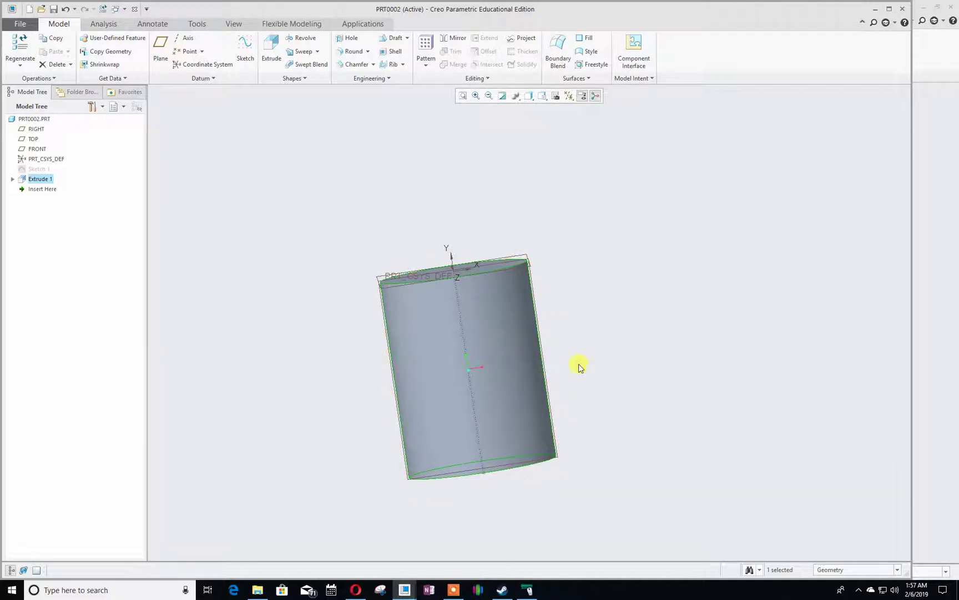
pyautogui.hotkey('ctrl', 'd')
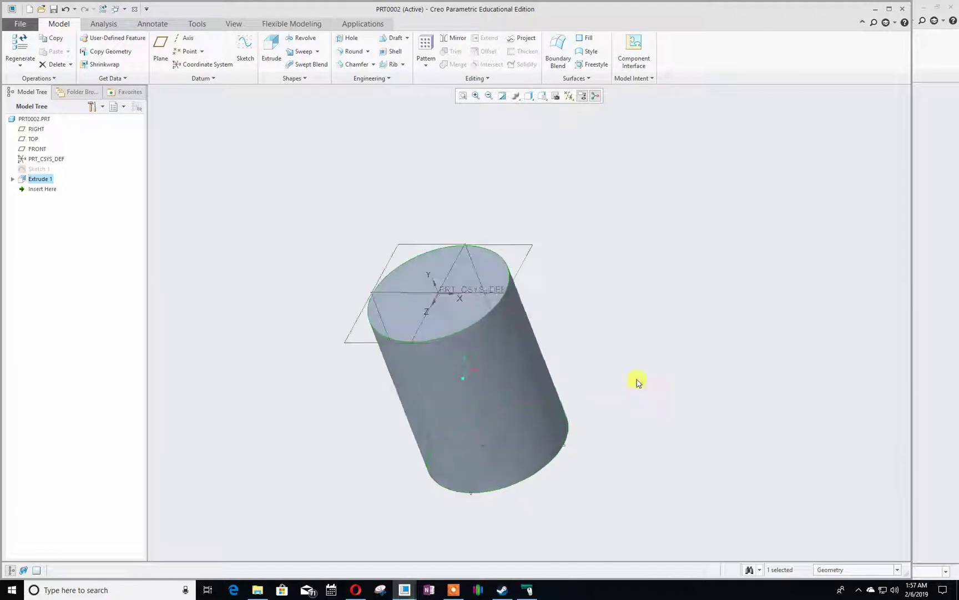
pyautogui.click(305, 54)
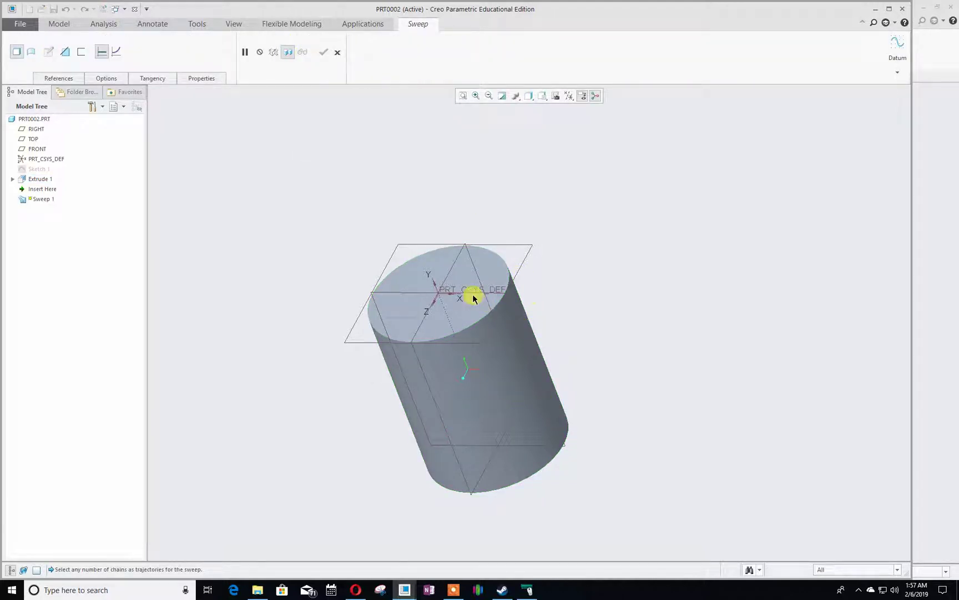
pyautogui.click(896, 50)
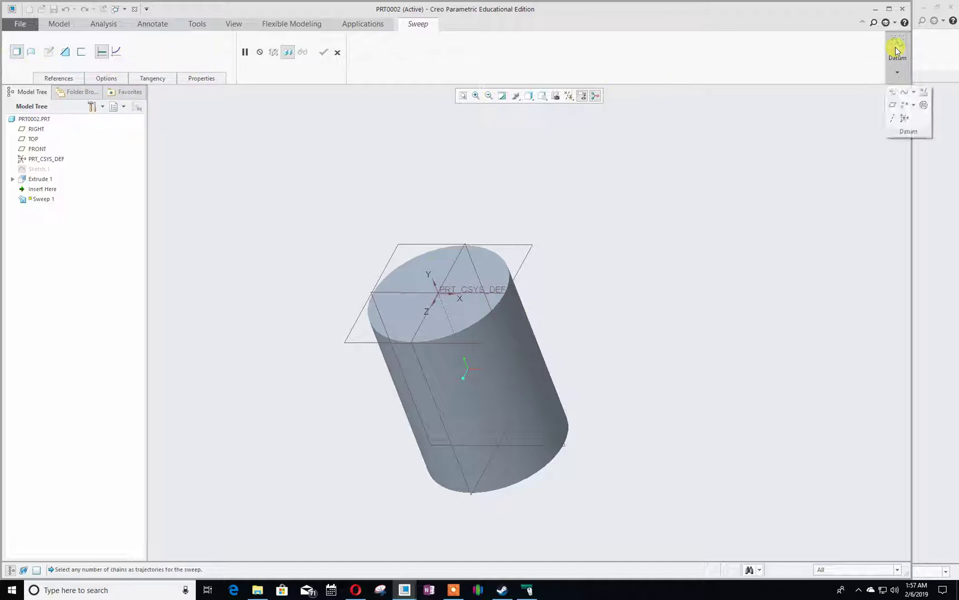
pyautogui.click(890, 96)
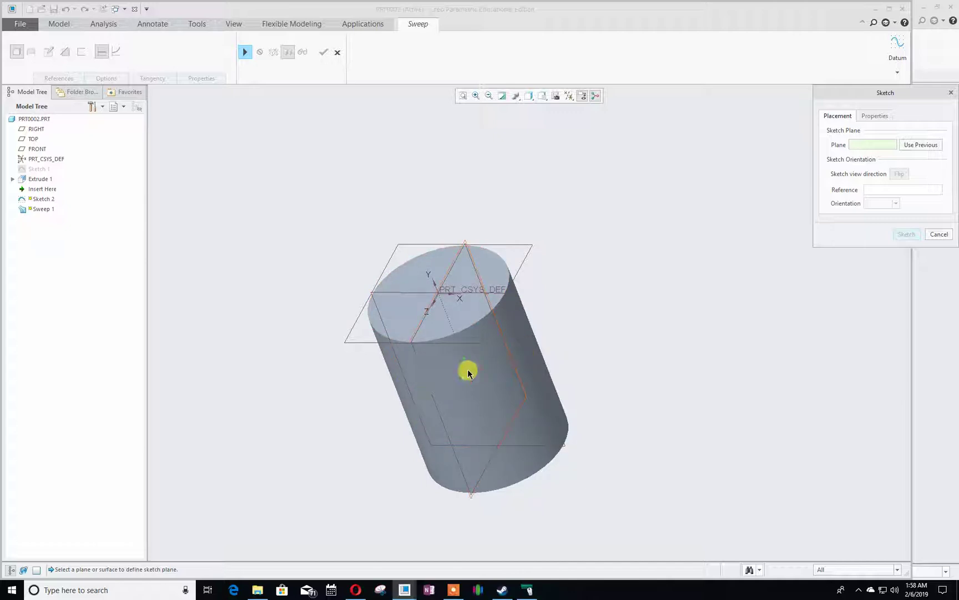
pyautogui.click(522, 340)
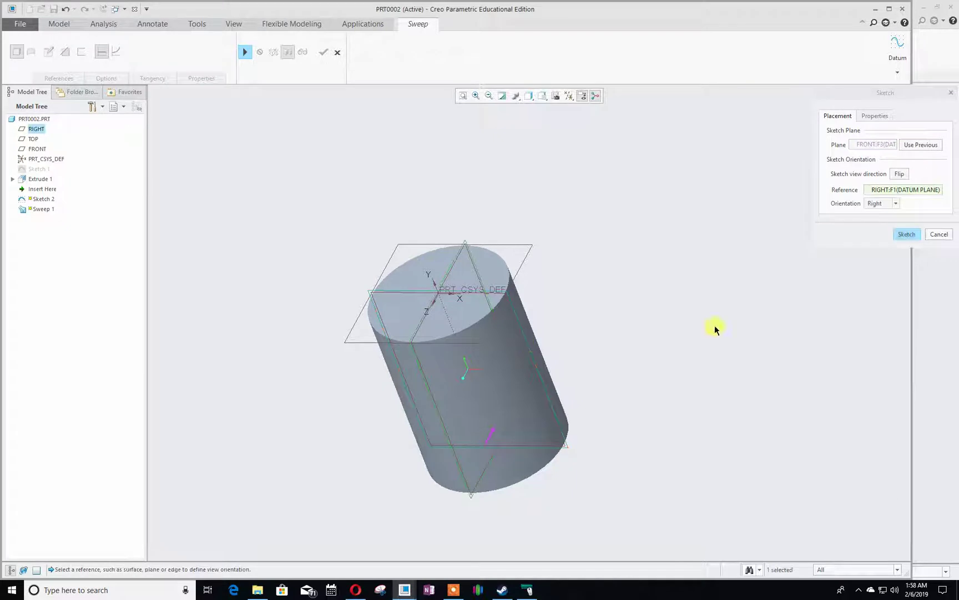
pyautogui.click(907, 234)
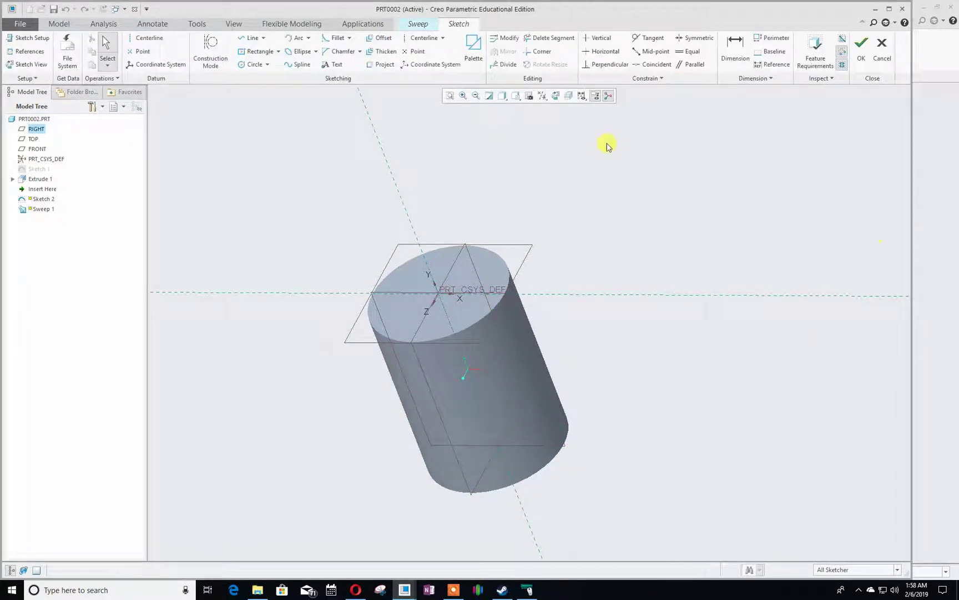
pyautogui.click(558, 97)
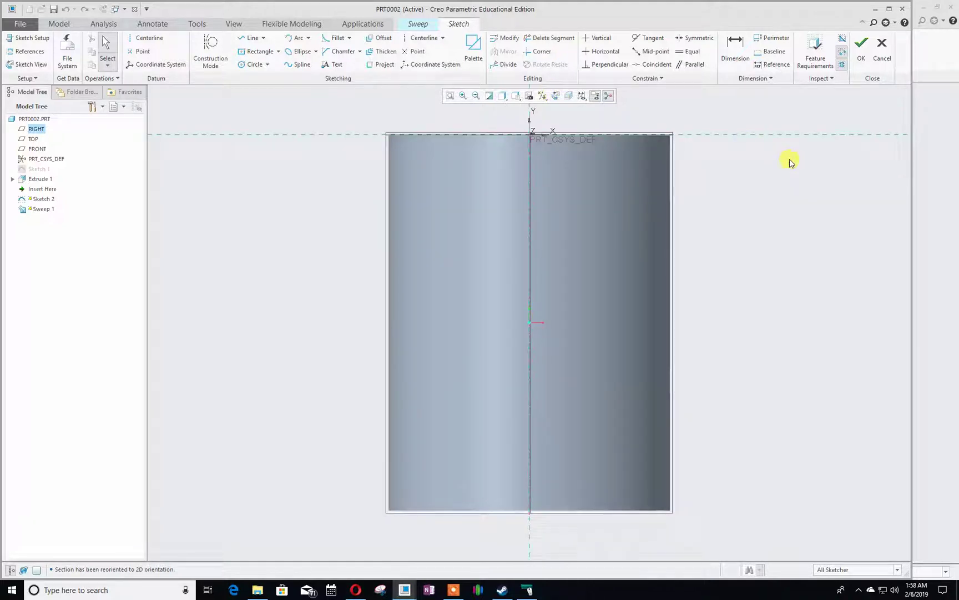
# Try the Left and Top orientations for the sketch's RIGHT reference plane and set the orientation back to Right
pyautogui.click(39, 45)
pyautogui.click(894, 203)
pyautogui.click(880, 230)
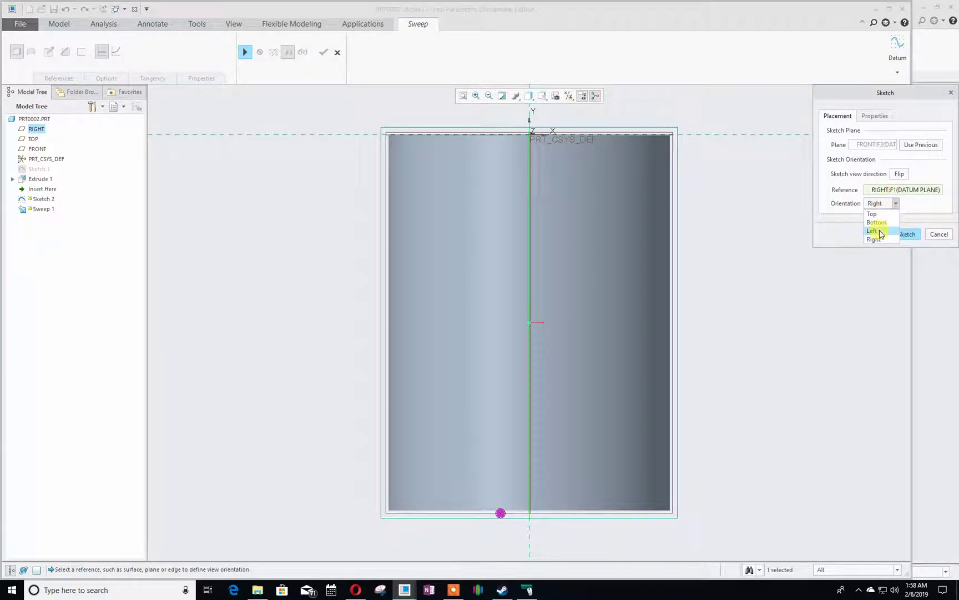
pyautogui.click(896, 203)
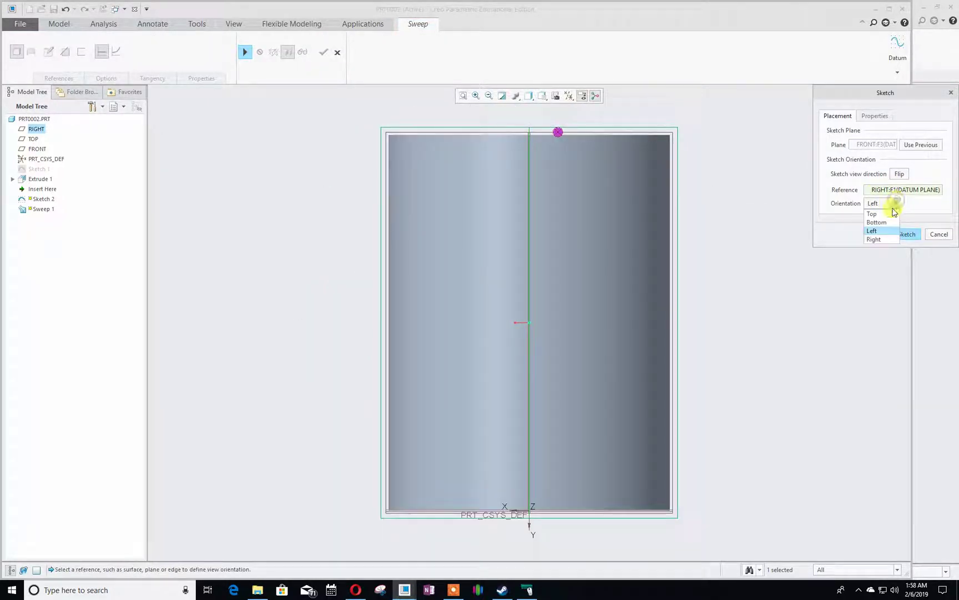
pyautogui.click(878, 228)
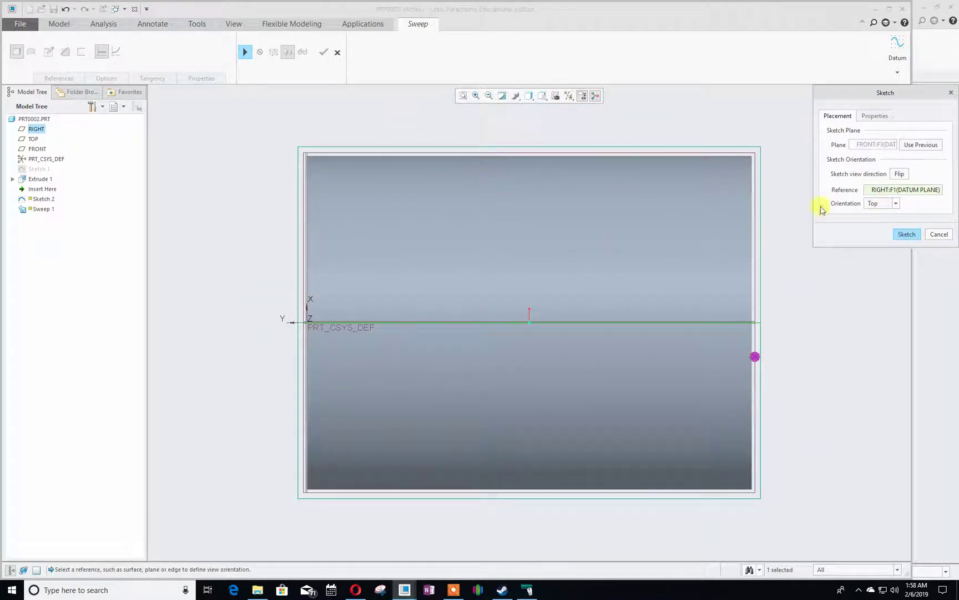
pyautogui.click(907, 234)
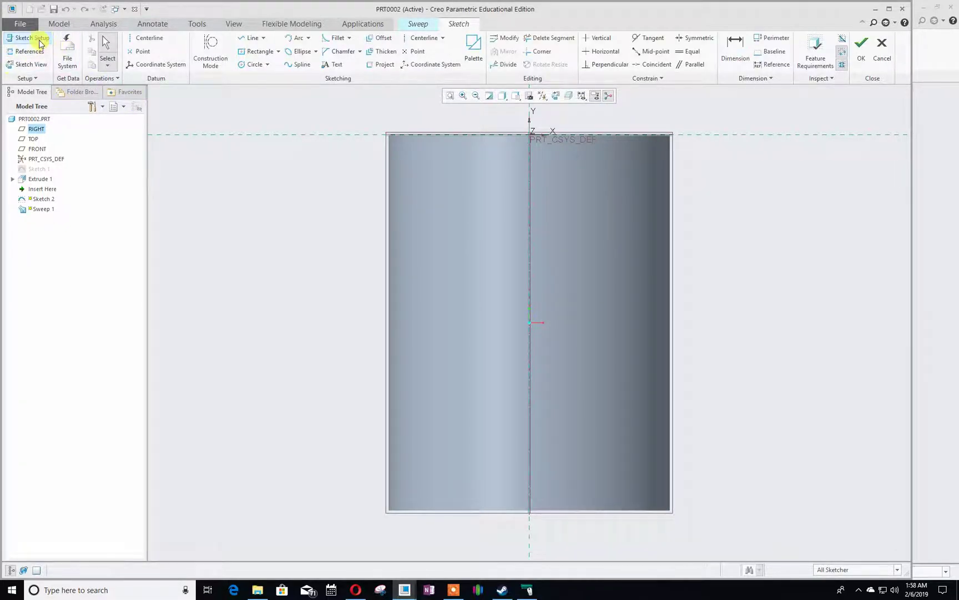
pyautogui.click(34, 38)
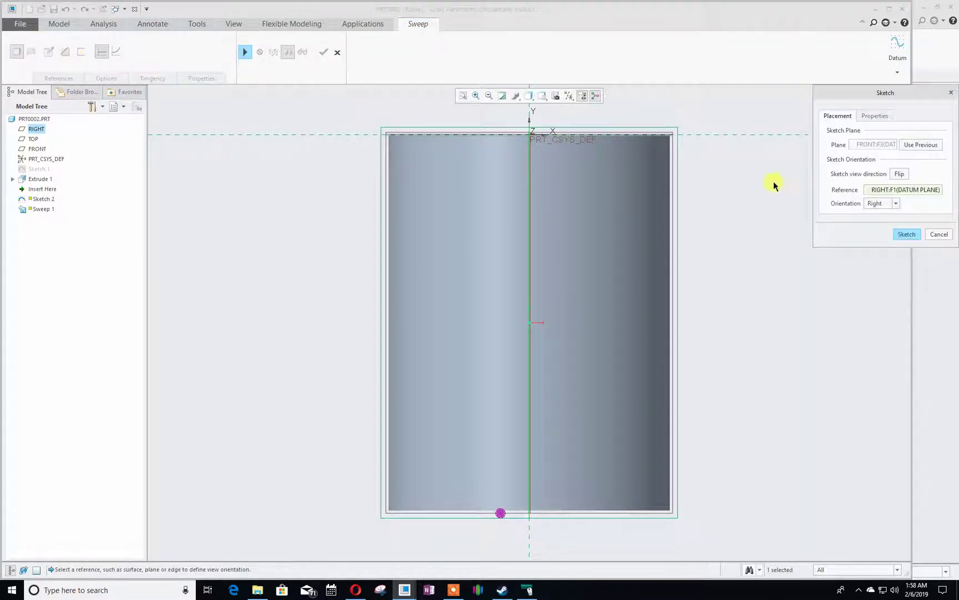
pyautogui.click(881, 205)
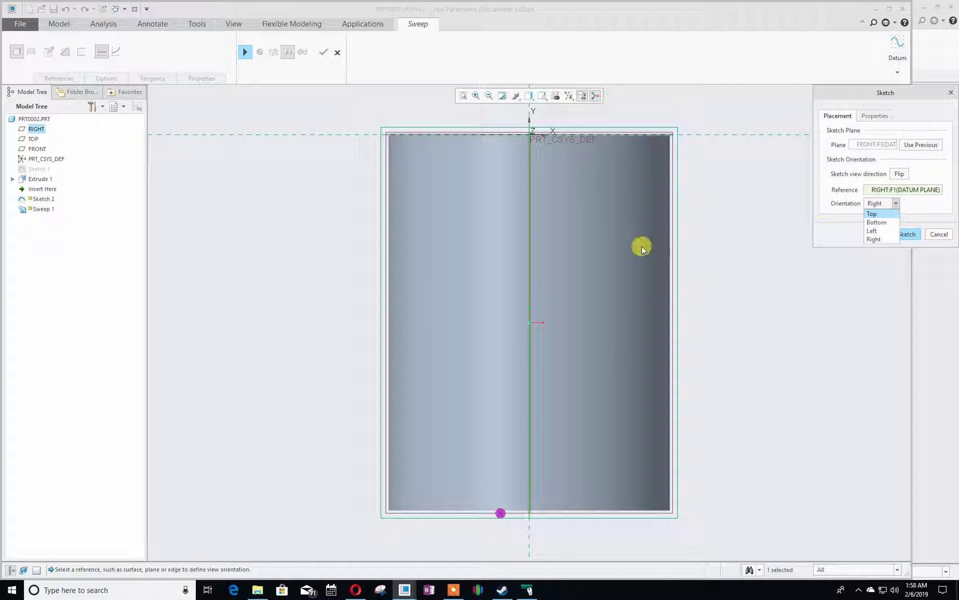
pyautogui.click(888, 239)
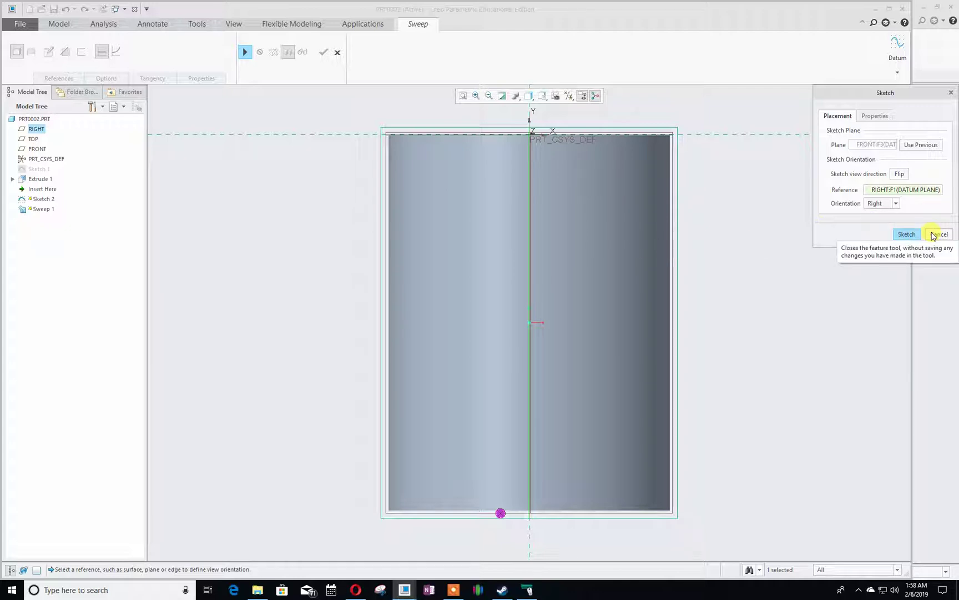
pyautogui.press('Return')
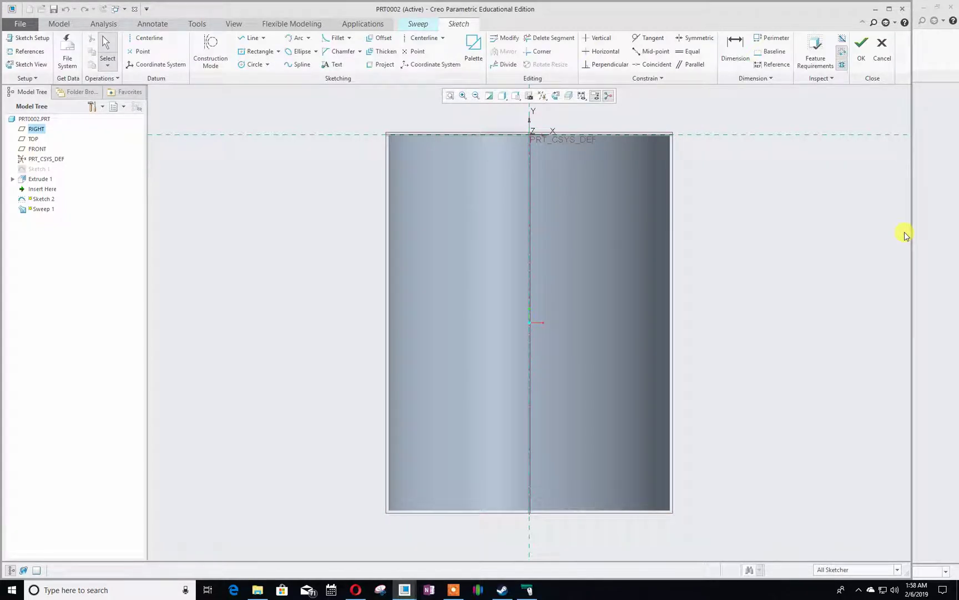
# Add the cylinder's left and right silhouette edges and its bottom face as sketch references
pyautogui.click(20, 56)
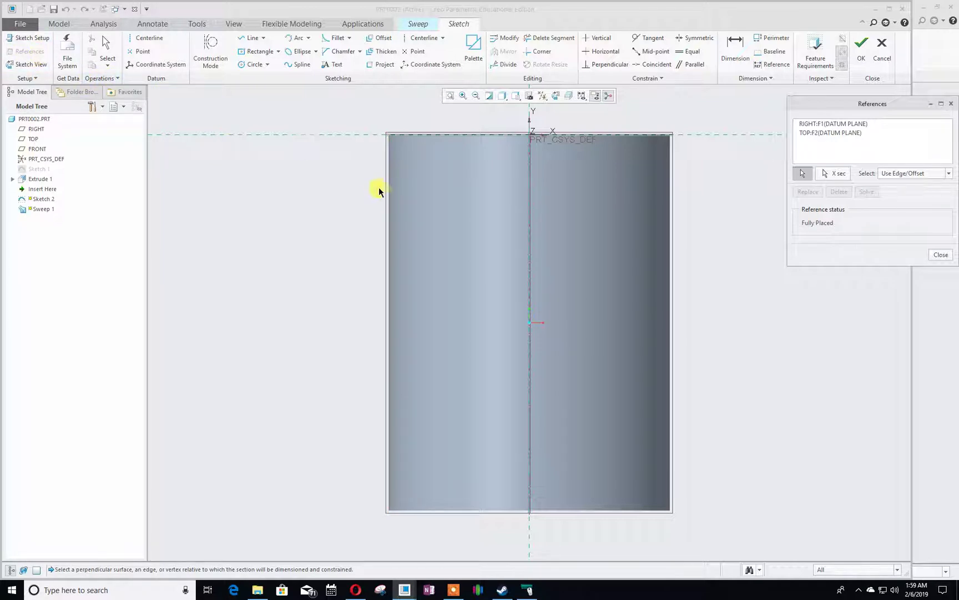
pyautogui.click(390, 197)
pyautogui.click(670, 240)
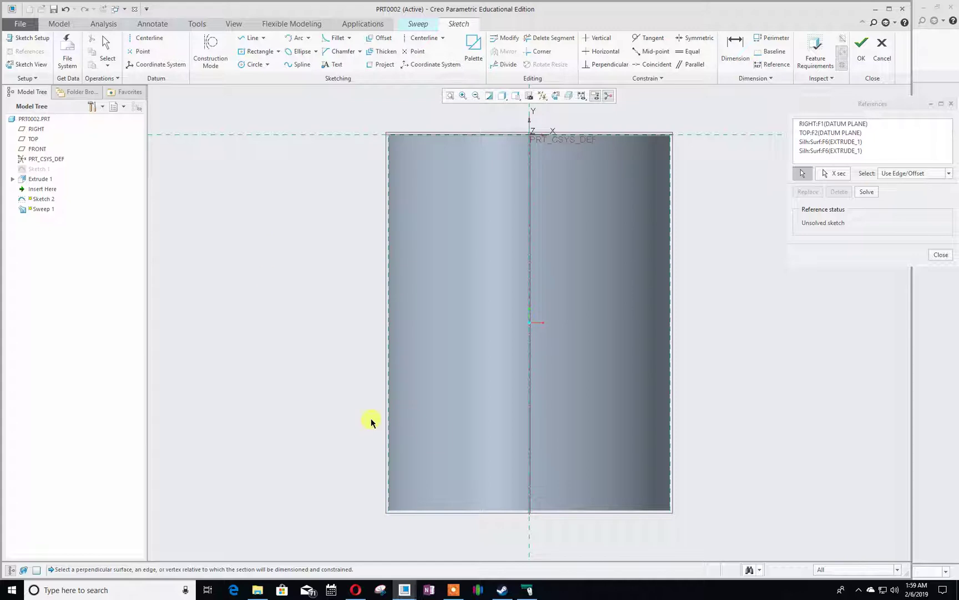
pyautogui.click(462, 511)
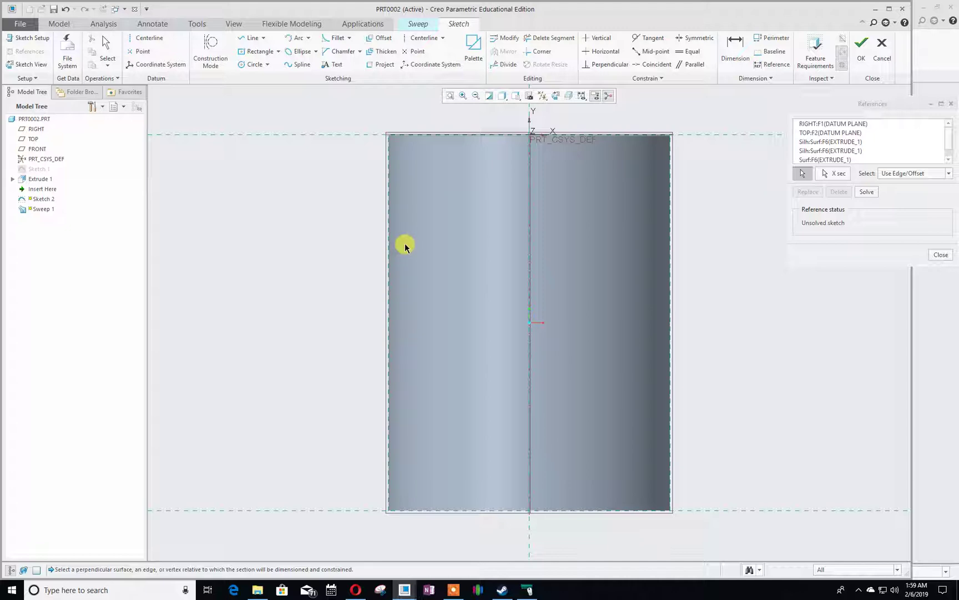
pyautogui.click(938, 254)
# Sketch a four-point spline for the handle, bulging outward from the cylinder's left edge with both ends on that edge
pyautogui.hotkey('ctrl', 'd')
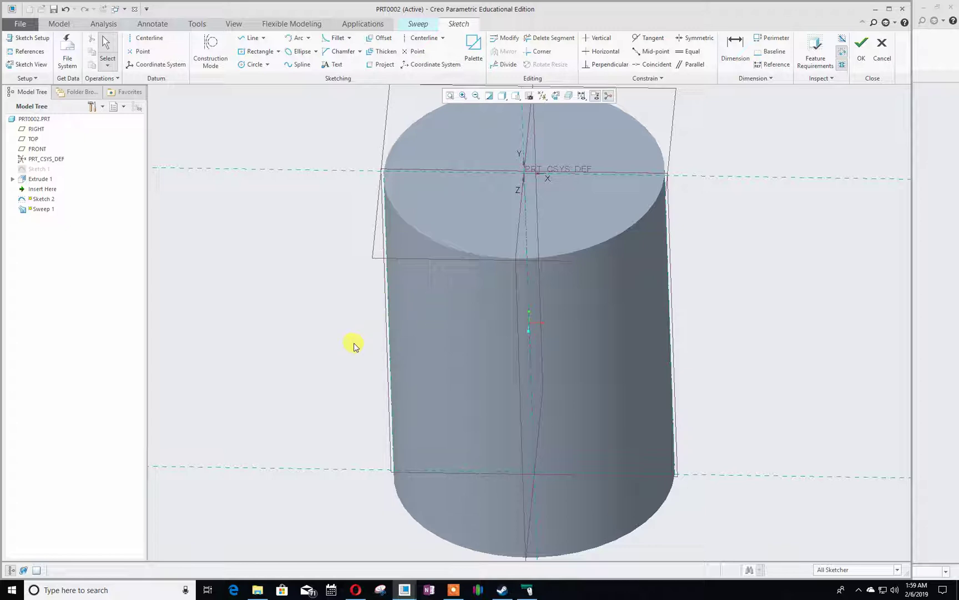
pyautogui.moveTo(357, 346)
pyautogui.mouseDown(button='middle')
pyautogui.moveTo(369, 325)
pyautogui.moveTo(355, 317)
pyautogui.mouseUp(button='middle')
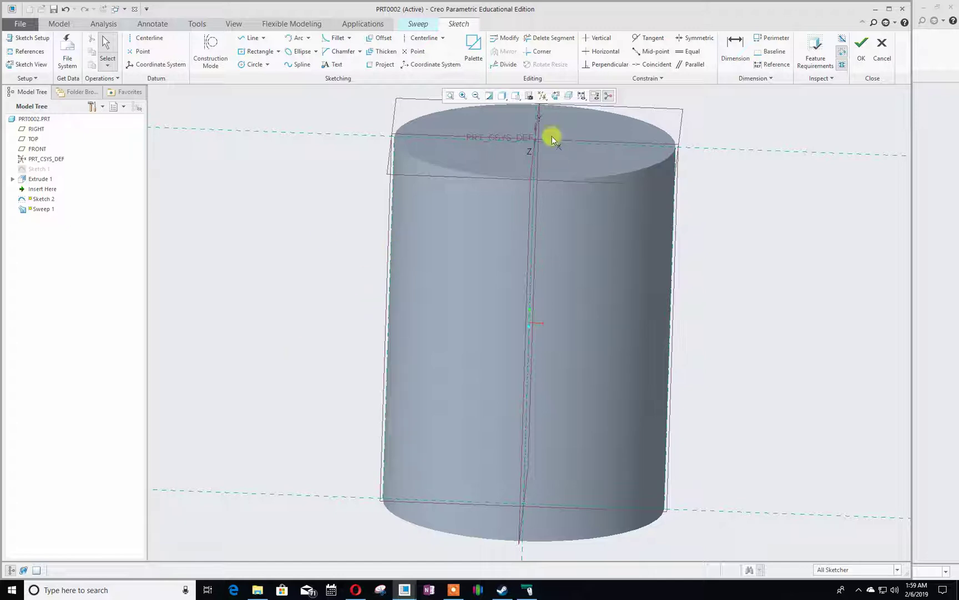
pyautogui.click(550, 95)
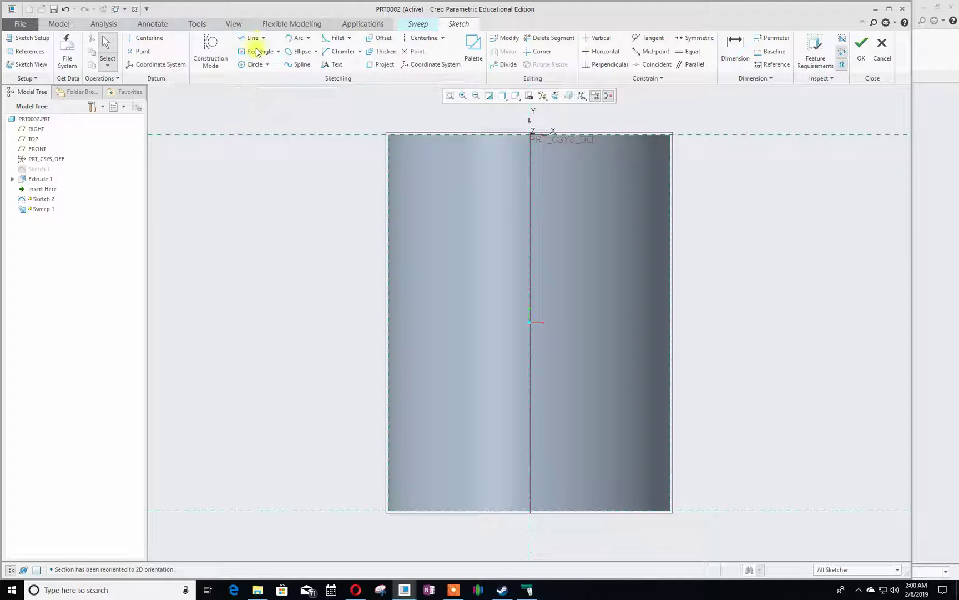
pyautogui.click(290, 66)
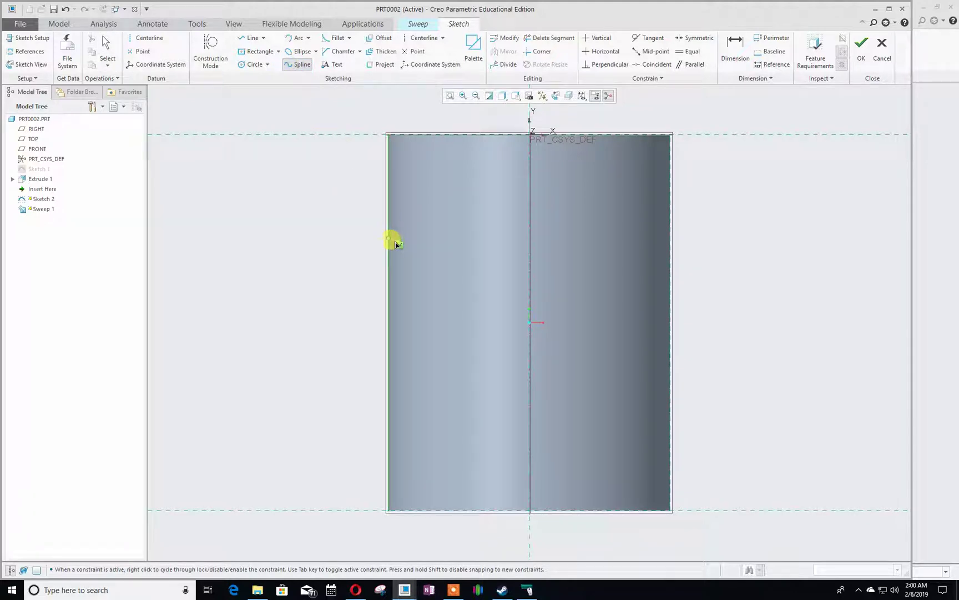
pyautogui.click(390, 199)
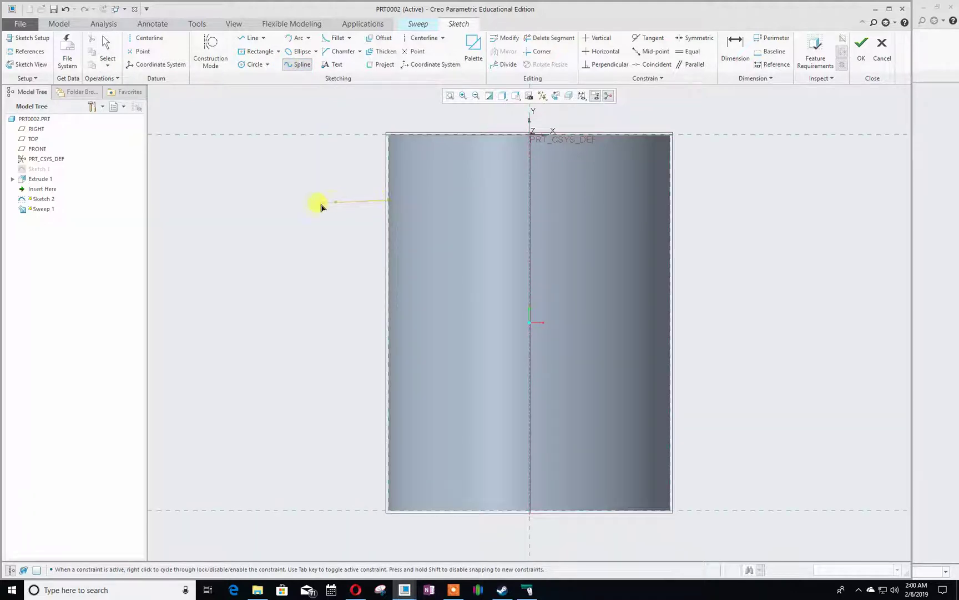
pyautogui.click(291, 224)
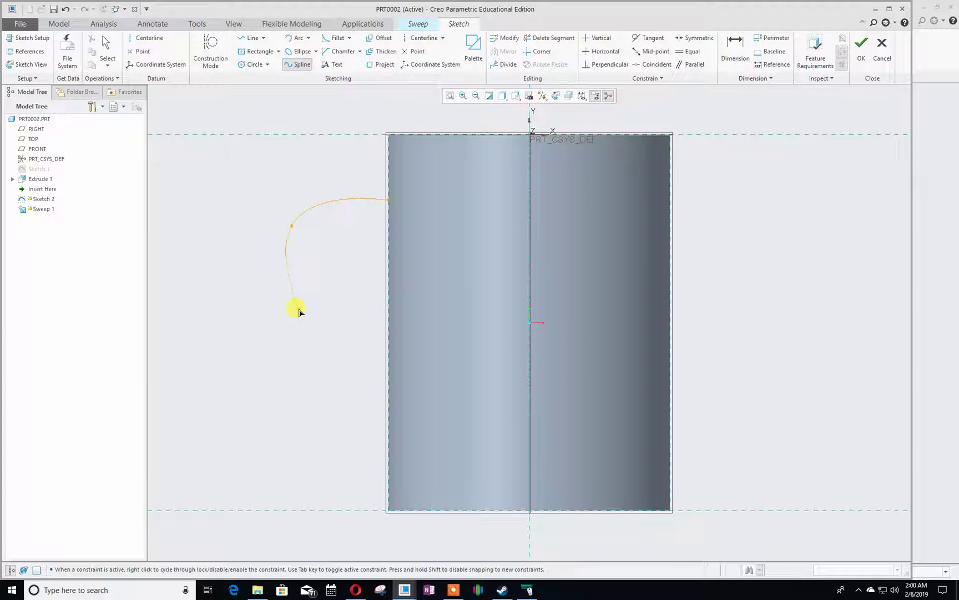
pyautogui.click(302, 329)
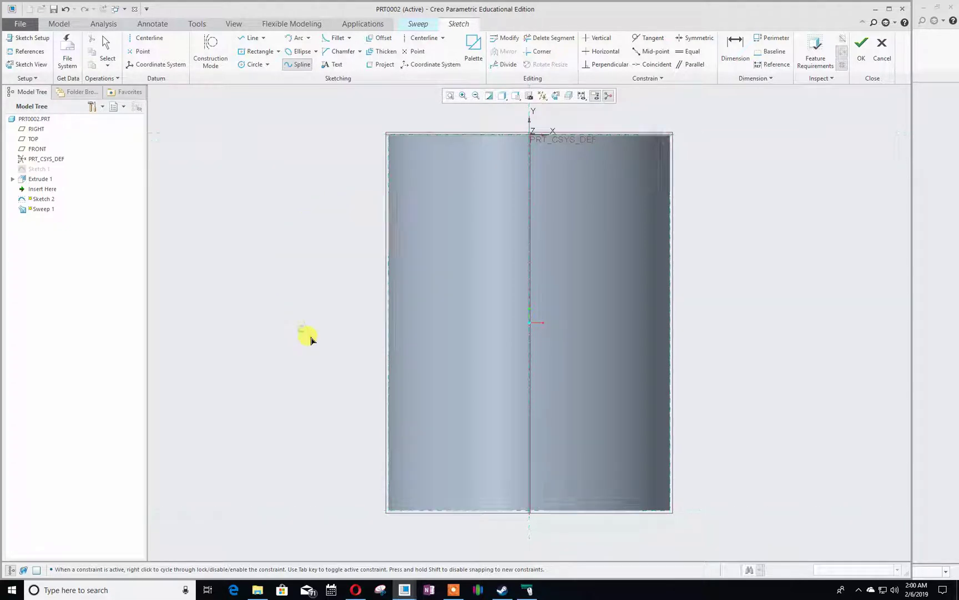
pyautogui.click(389, 361)
pyautogui.middleClick(391, 371)
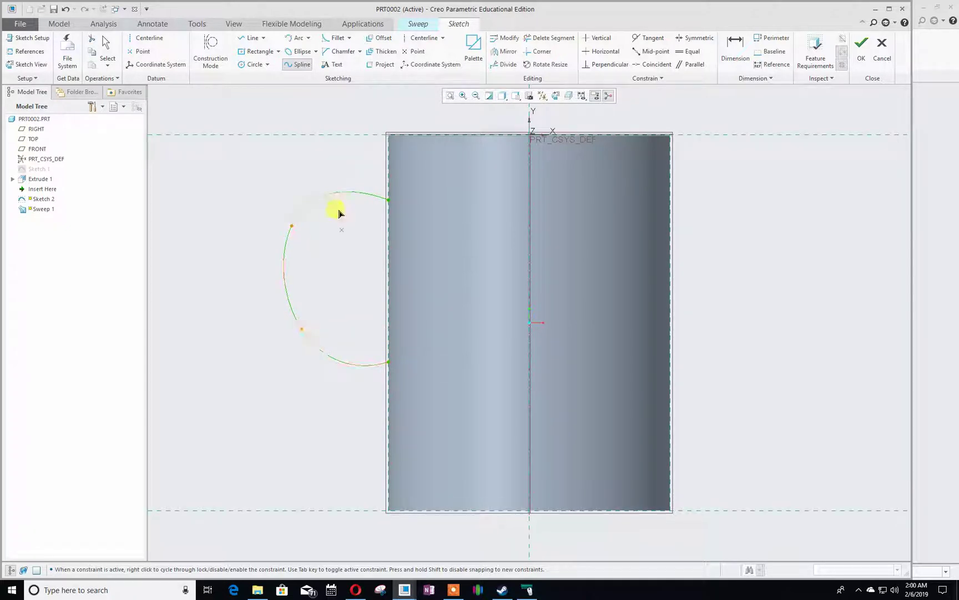
# Finish the spline sketch and resume the Sweep with the spline as its origin trajectory
pyautogui.moveTo(240, 281)
pyautogui.mouseDown(button='middle')
pyautogui.moveTo(273, 329)
pyautogui.moveTo(343, 319)
pyautogui.moveTo(398, 358)
pyautogui.moveTo(420, 360)
pyautogui.moveTo(377, 313)
pyautogui.moveTo(330, 195)
pyautogui.moveTo(340, 176)
pyautogui.moveTo(255, 148)
pyautogui.moveTo(234, 201)
pyautogui.moveTo(253, 186)
pyautogui.moveTo(274, 349)
pyautogui.mouseUp(button='middle')
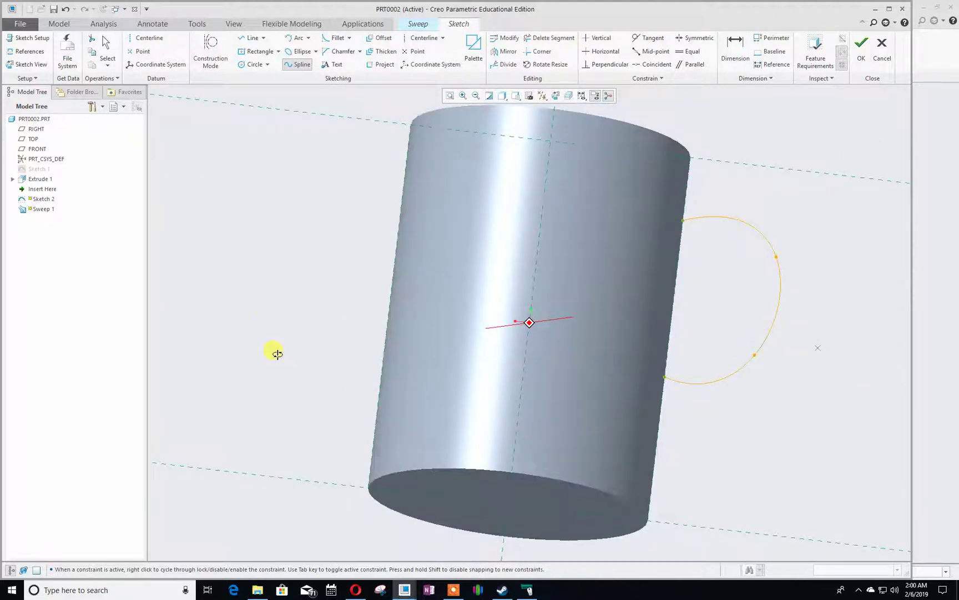
pyautogui.click(556, 95)
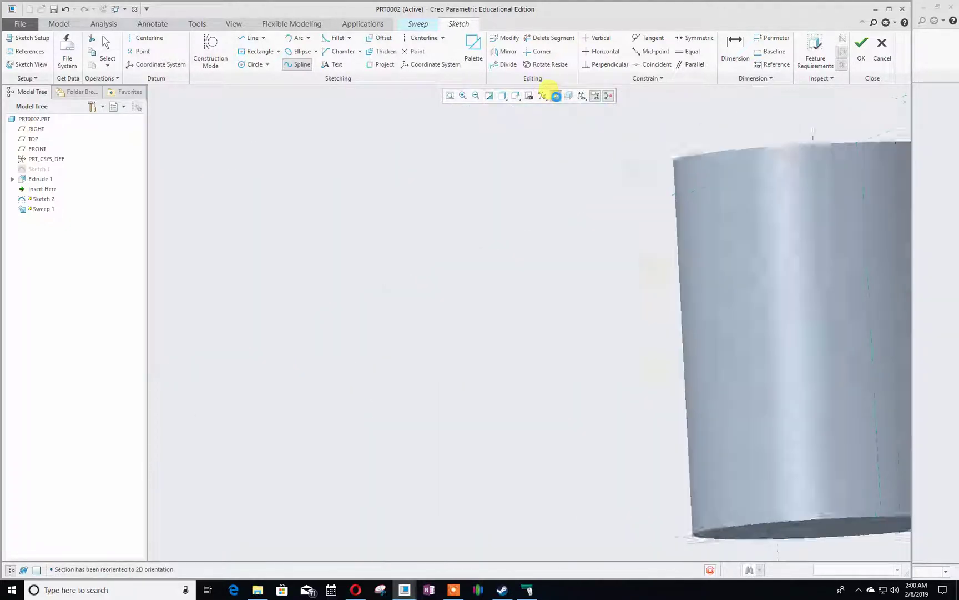
pyautogui.click(450, 95)
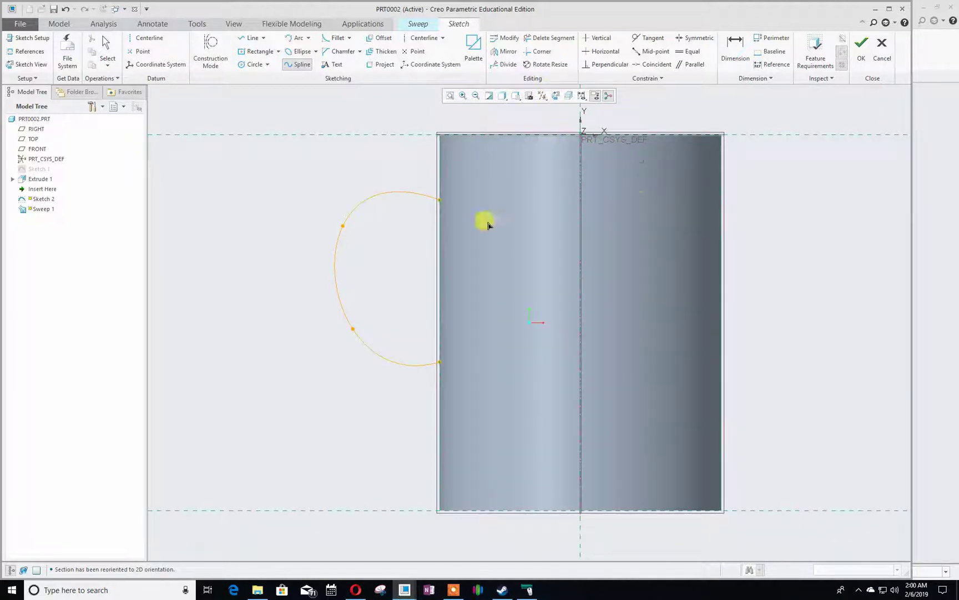
pyautogui.click(865, 44)
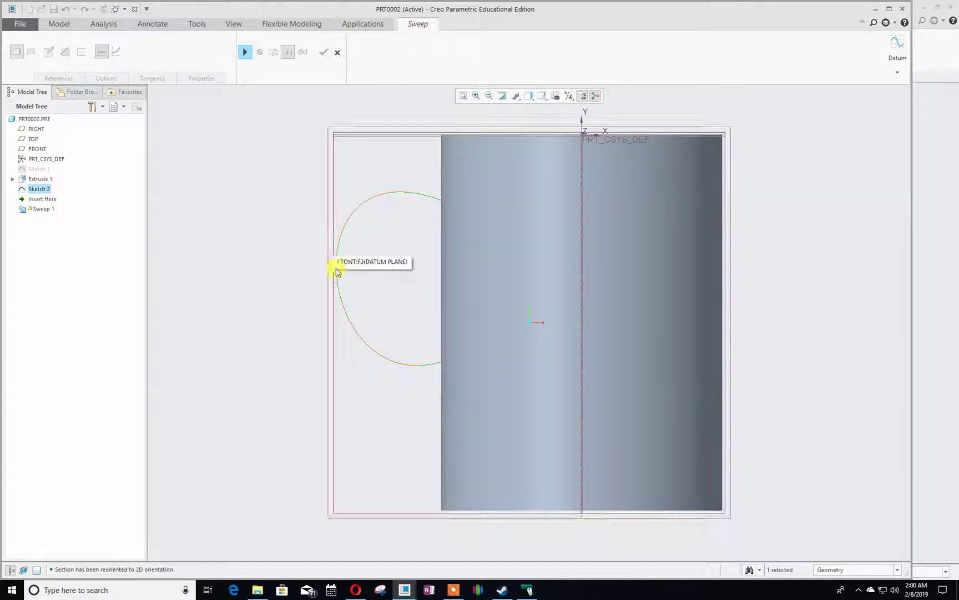
pyautogui.click(401, 194)
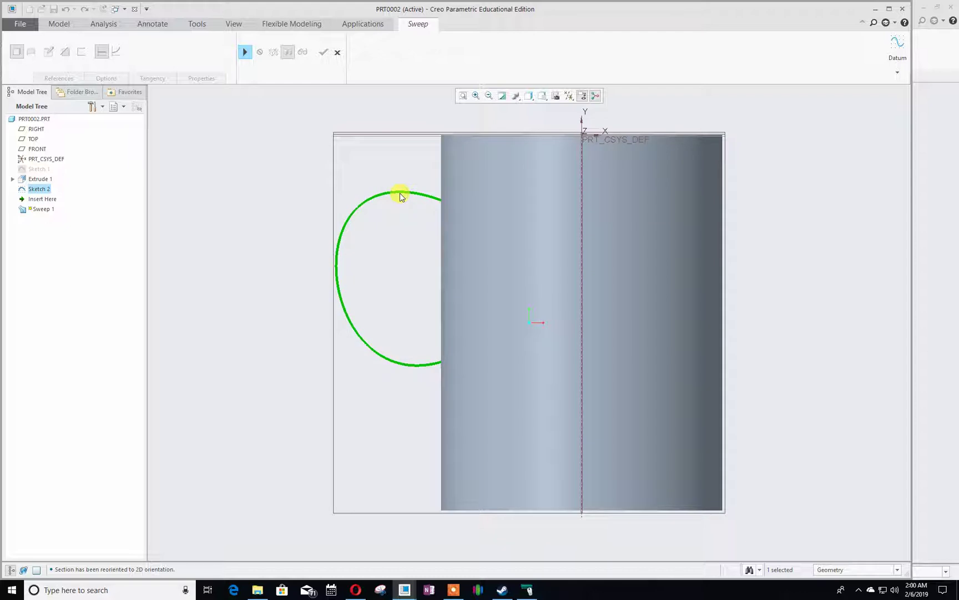
pyautogui.click(245, 53)
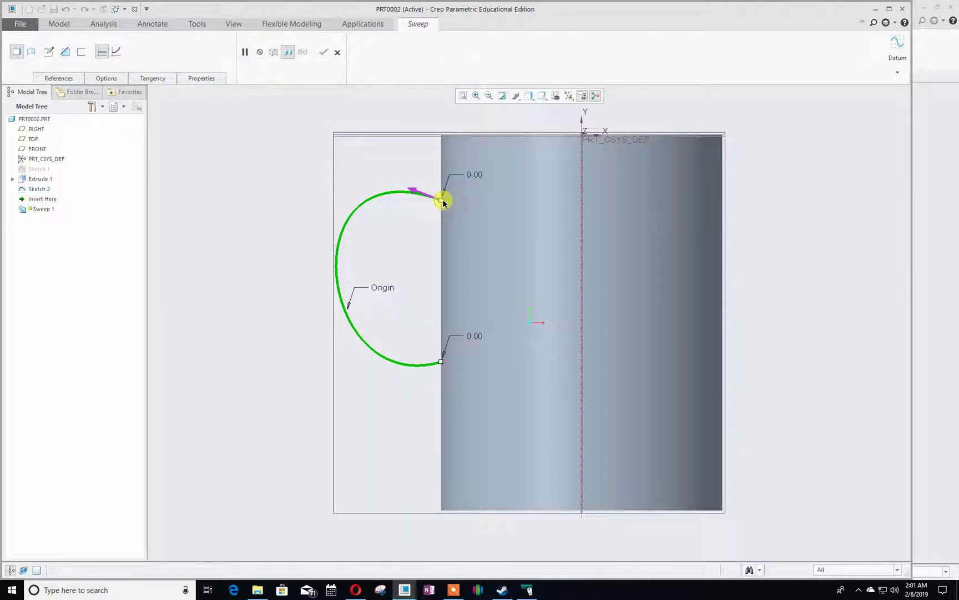
# Switch the sweep's start point back and forth between the trajectory's ends, leaving it at the lower end
pyautogui.click(420, 194)
pyautogui.click(413, 369)
pyautogui.click(415, 189)
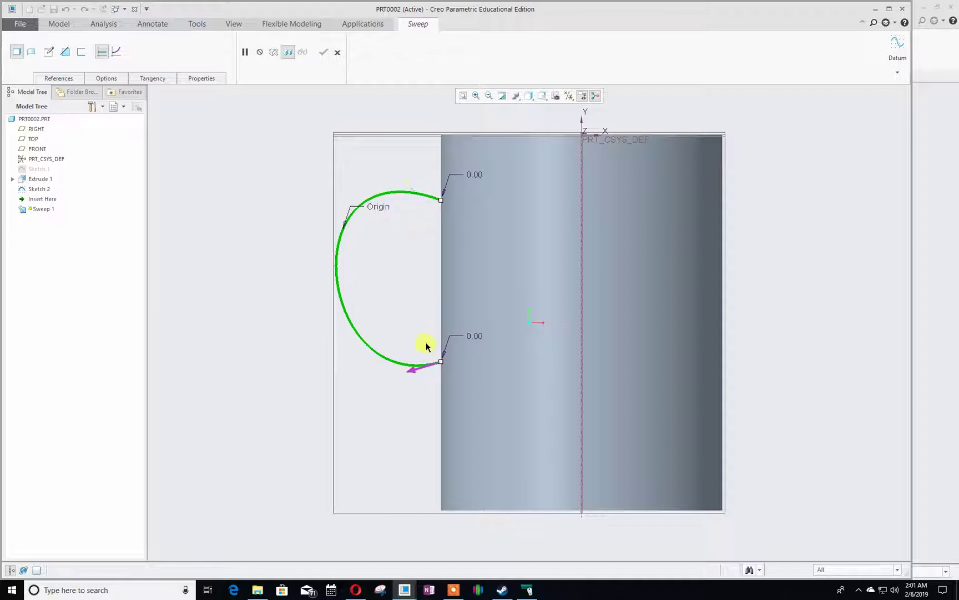
pyautogui.click(428, 364)
pyautogui.click(427, 198)
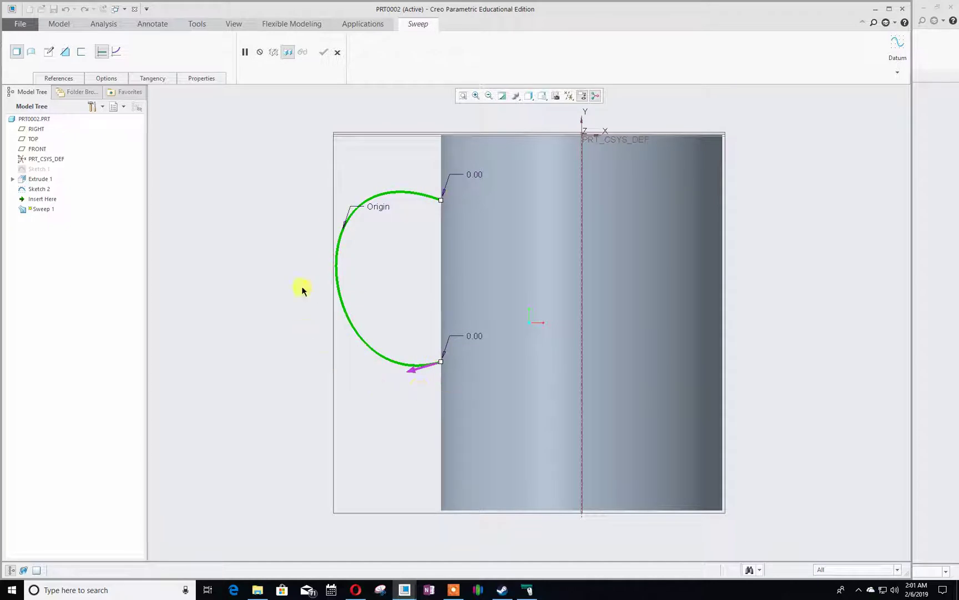
pyautogui.click(428, 367)
pyautogui.click(417, 191)
pyautogui.click(426, 366)
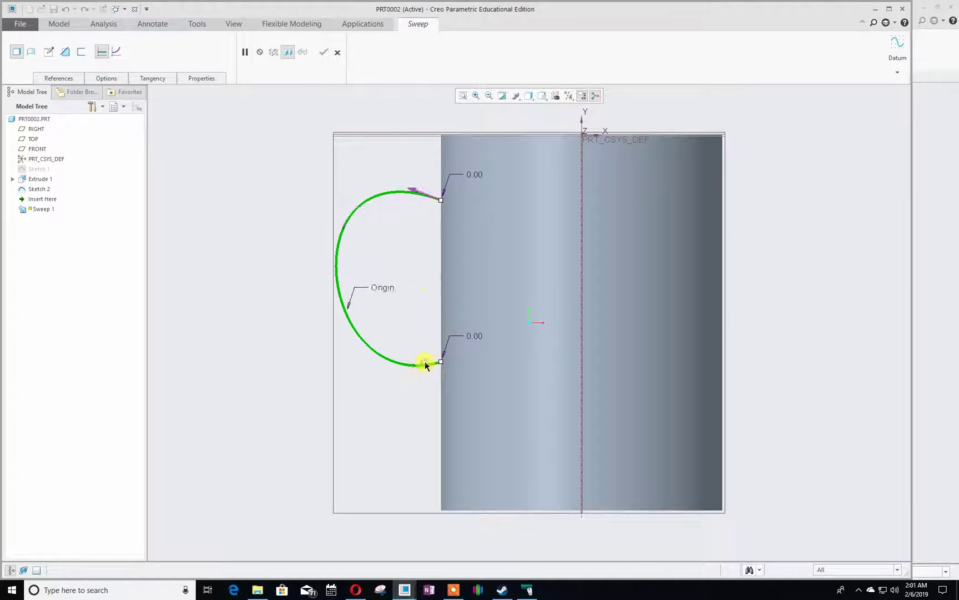
pyautogui.click(428, 192)
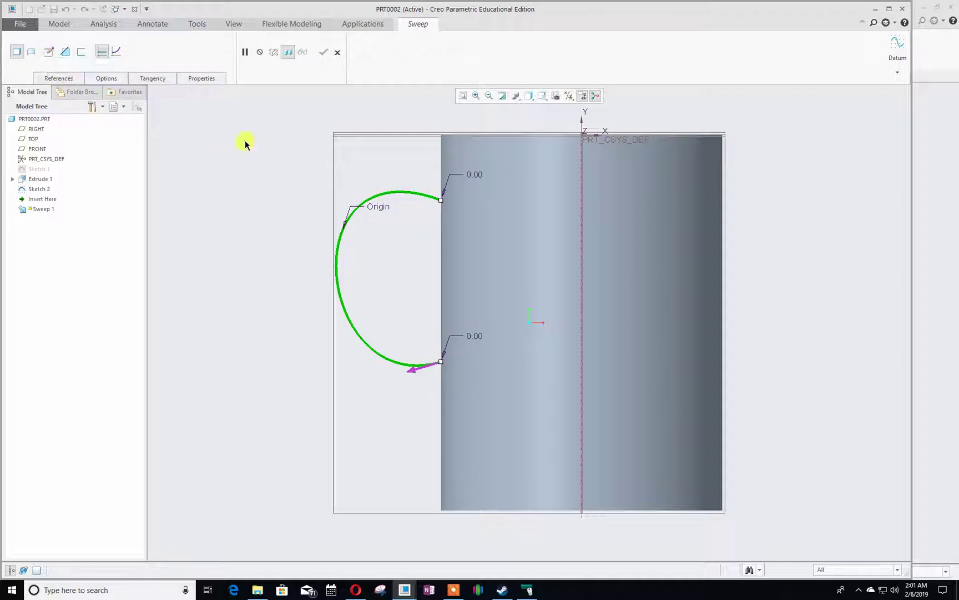
# Sketch a circular sweep section about 132 in diameter, centred on the trajectory's start point, and finish the section sketch
pyautogui.click(47, 52)
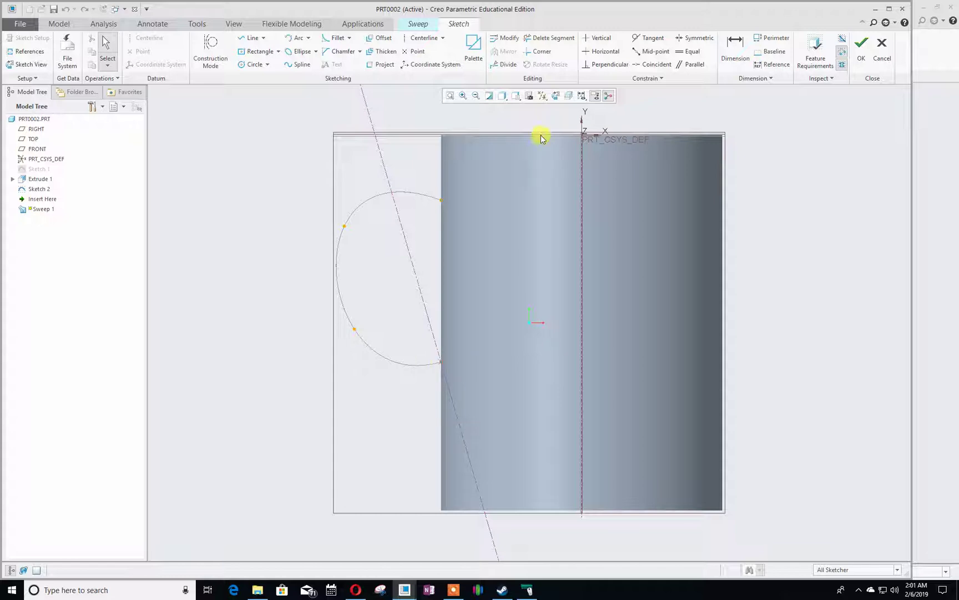
pyautogui.click(557, 96)
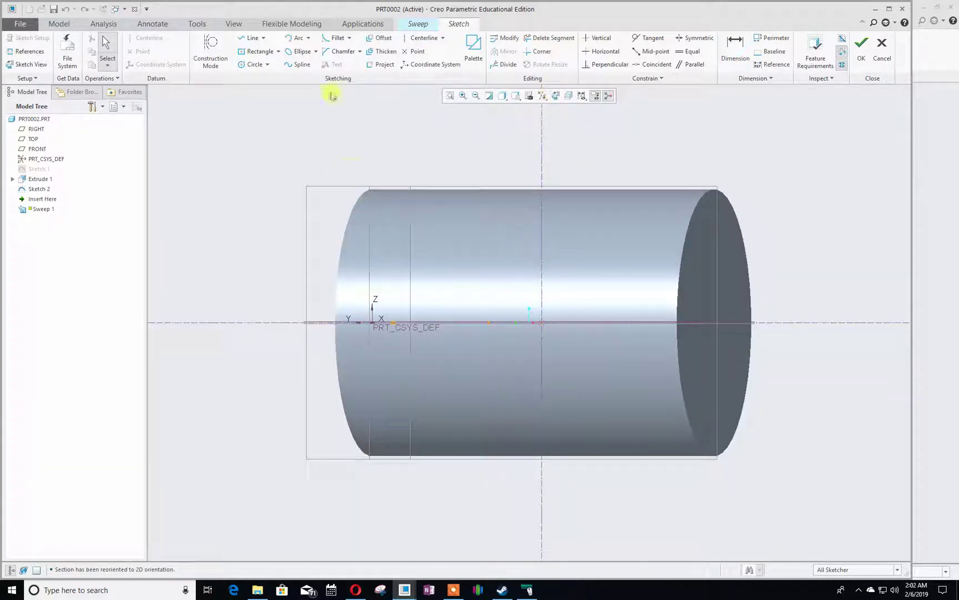
pyautogui.click(253, 65)
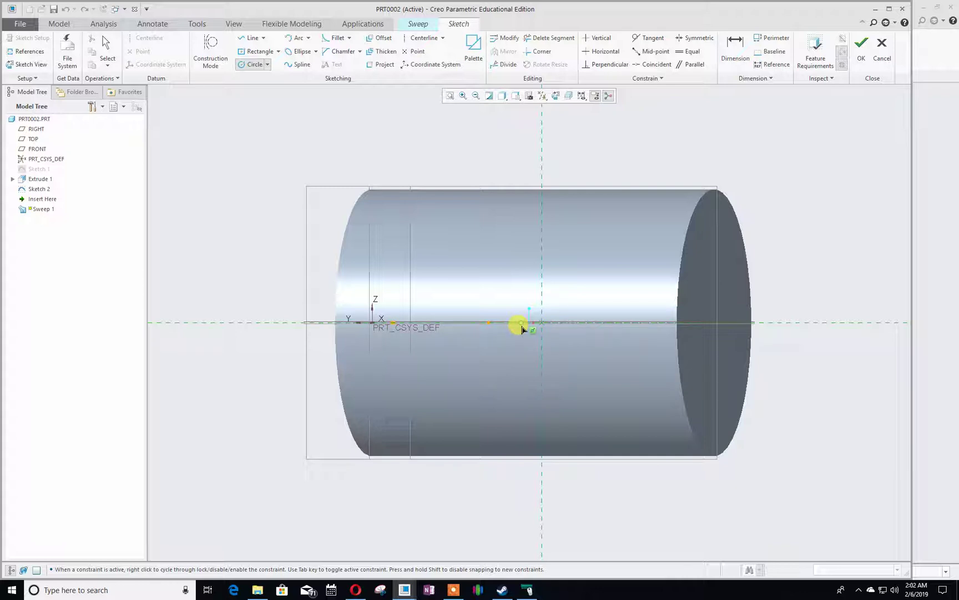
pyautogui.click(542, 322)
pyautogui.moveTo(525, 329); pyautogui.dragTo(518, 388, button='middle')
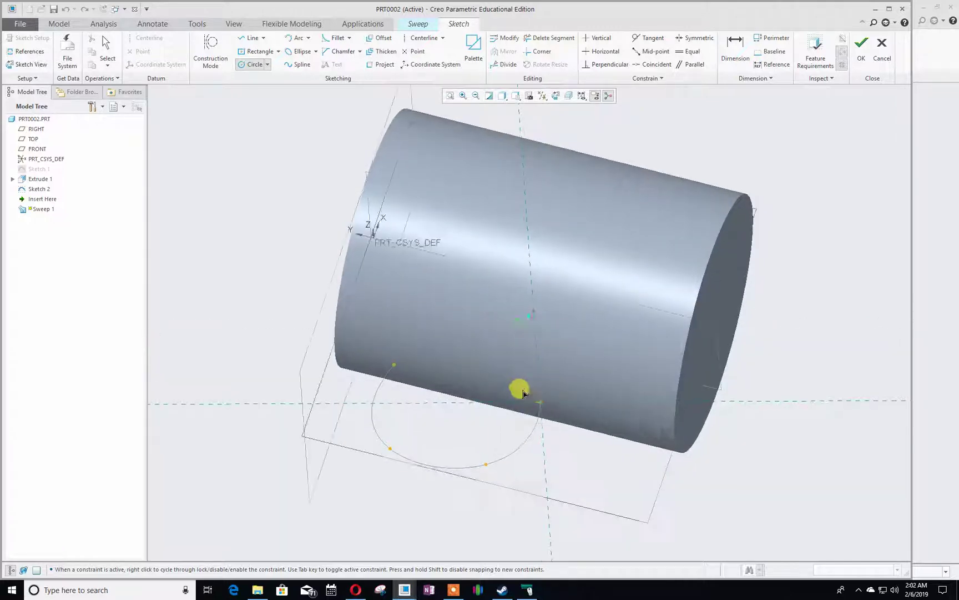
pyautogui.click(495, 381)
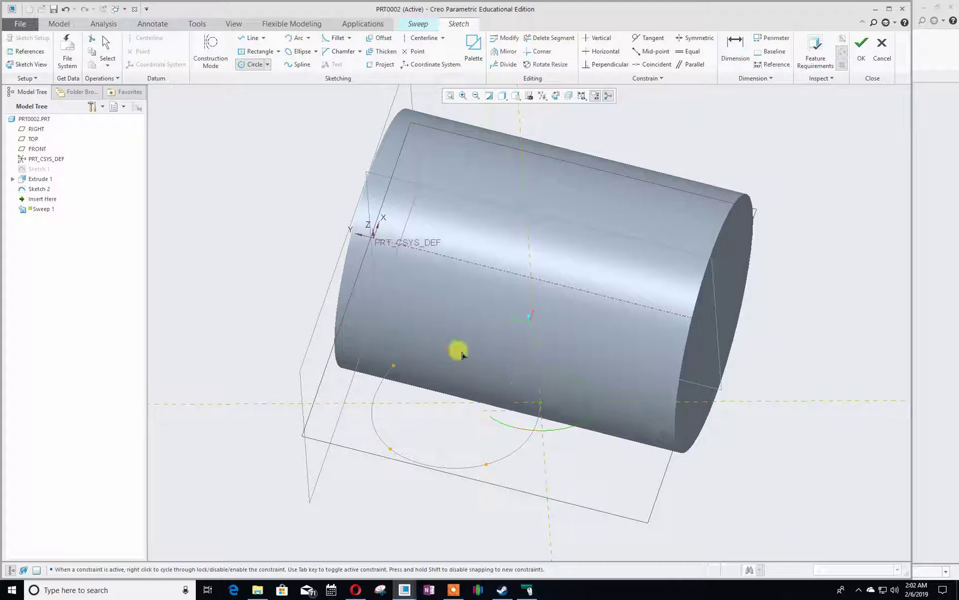
pyautogui.click(861, 49)
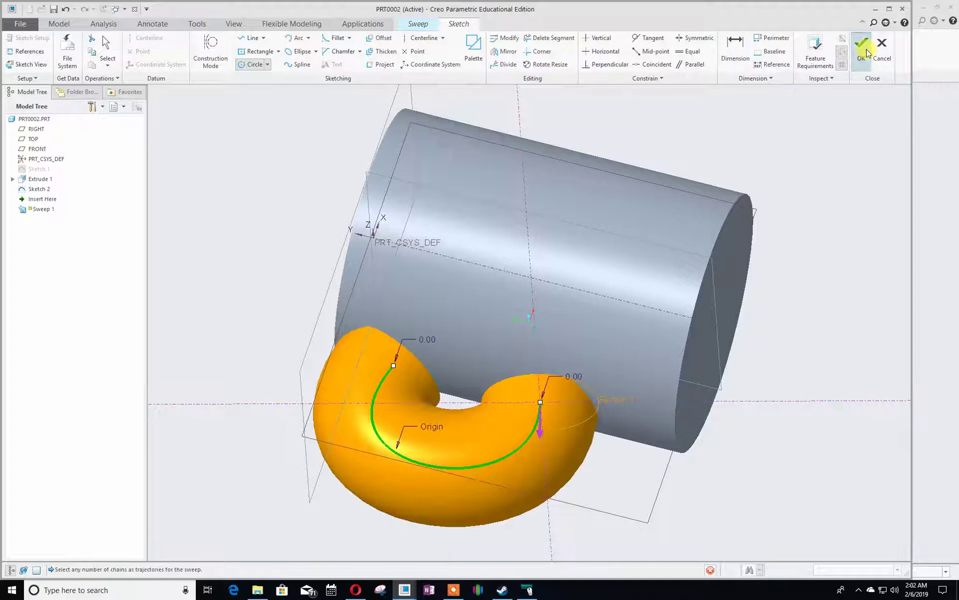
# Enable Merge ends for the sweep and check its trajectory references and section plane control
pyautogui.moveTo(569, 409); pyautogui.dragTo(509, 381, button='middle')
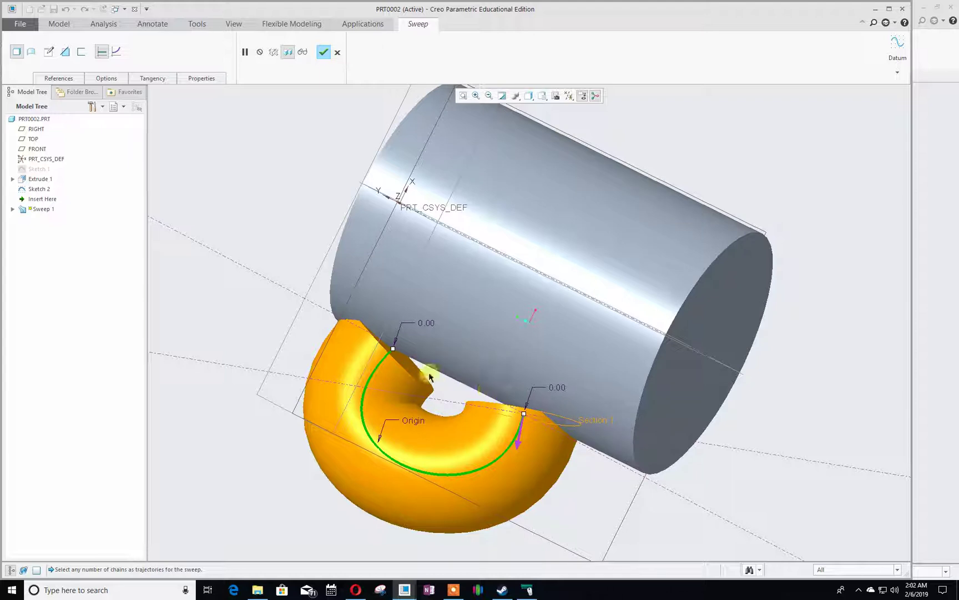
pyautogui.click(106, 79)
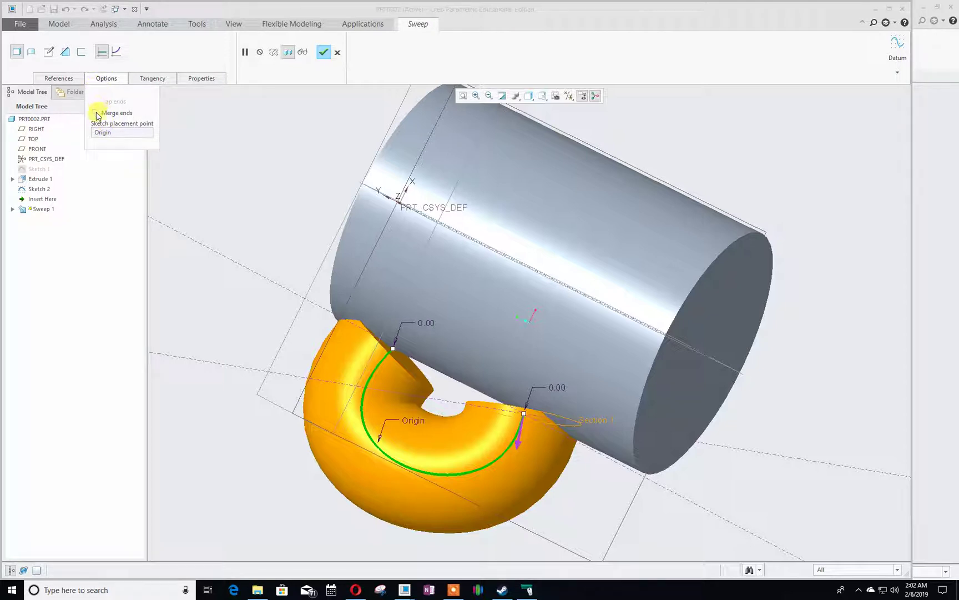
pyautogui.click(96, 114)
pyautogui.moveTo(154, 317); pyautogui.dragTo(182, 262, button='middle')
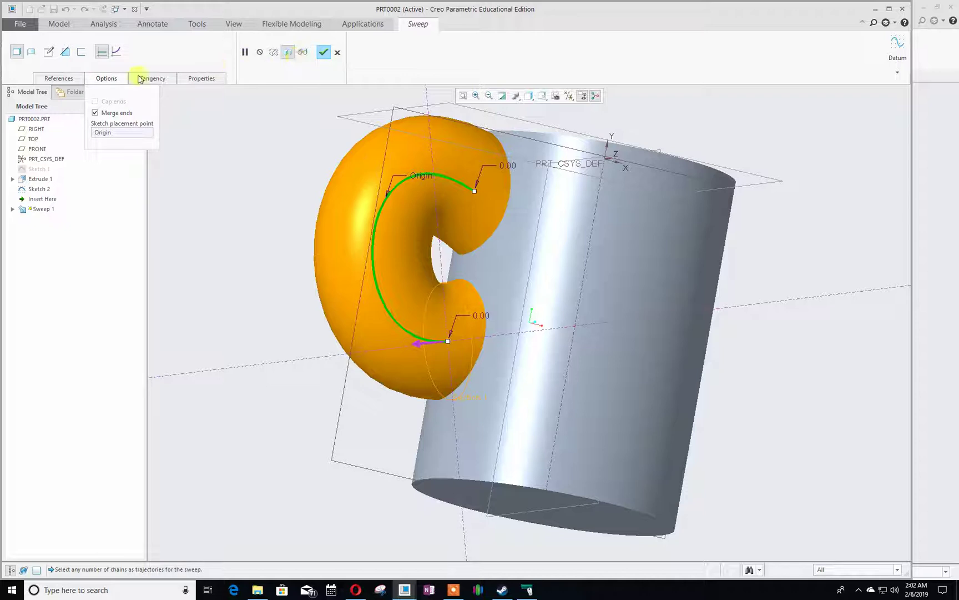
pyautogui.click(59, 79)
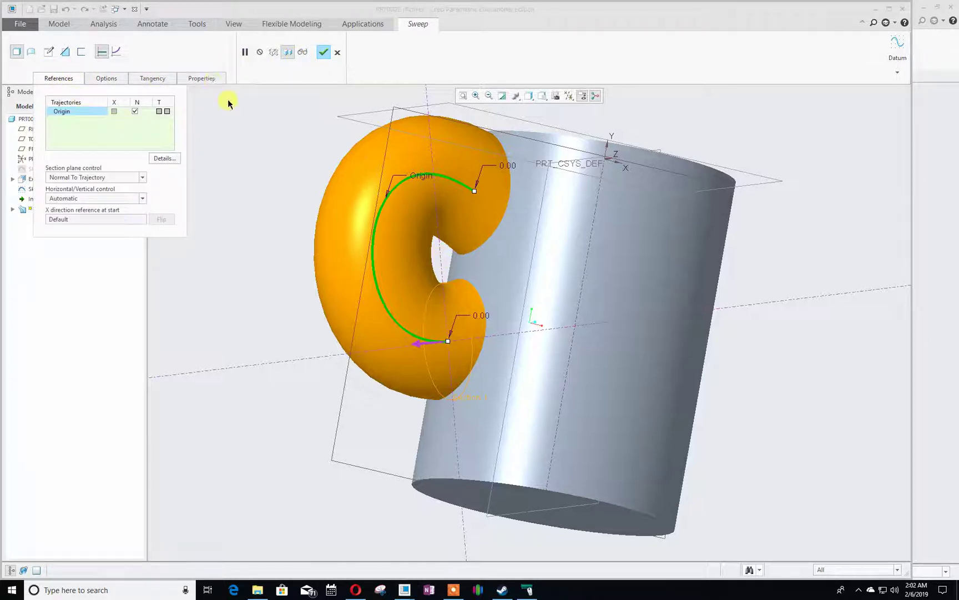
pyautogui.click(135, 111)
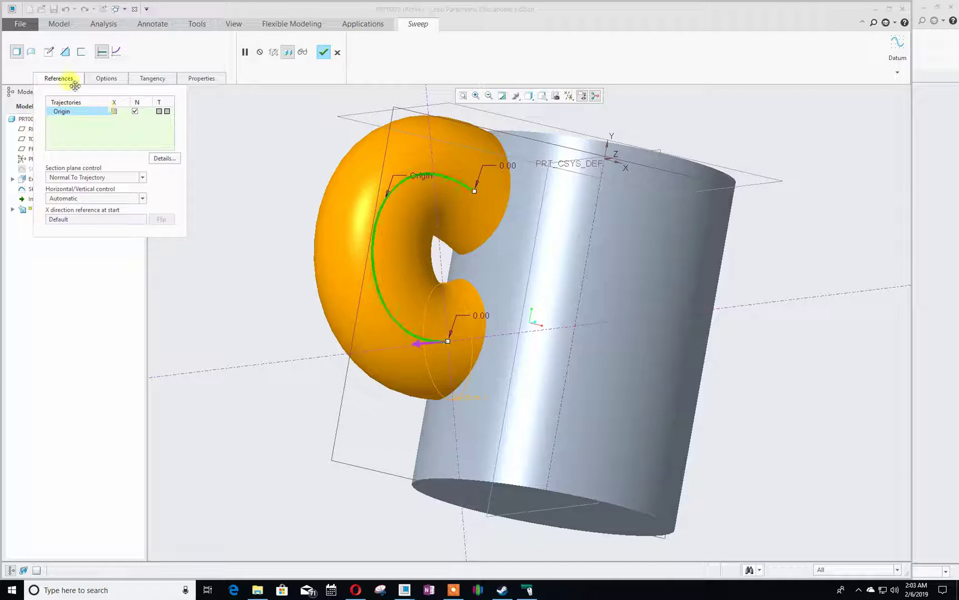
# Reopen the sweep's section sketch, set the circle's diameter to 50, and finish the sketch
pyautogui.click(48, 52)
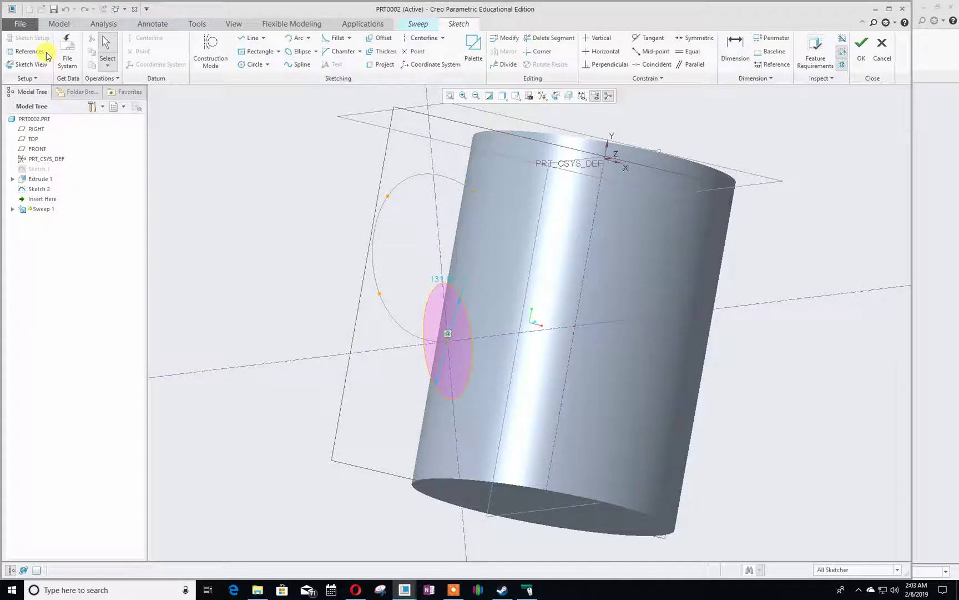
pyautogui.moveTo(435, 364); pyautogui.dragTo(510, 313, button='middle')
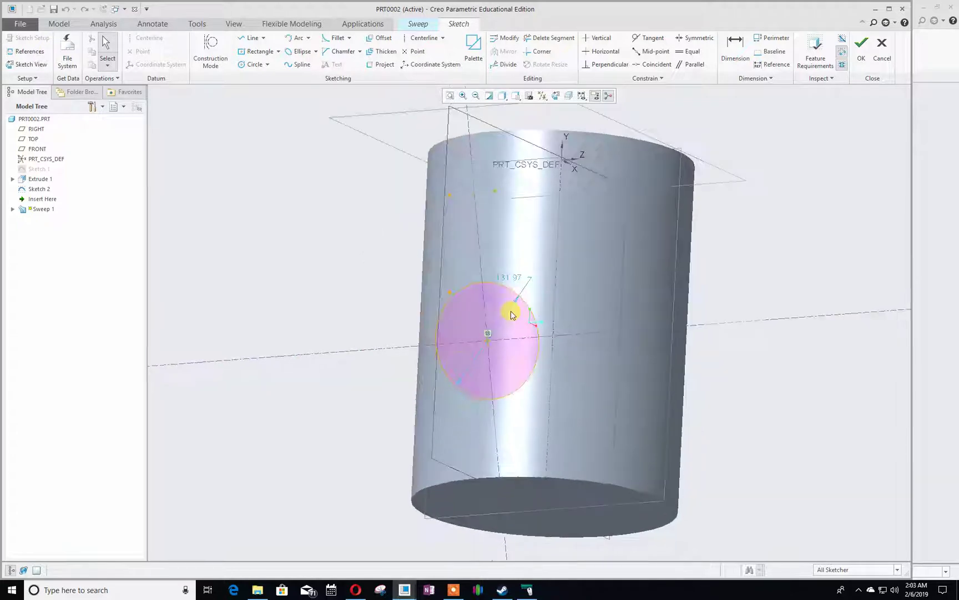
pyautogui.click(515, 282)
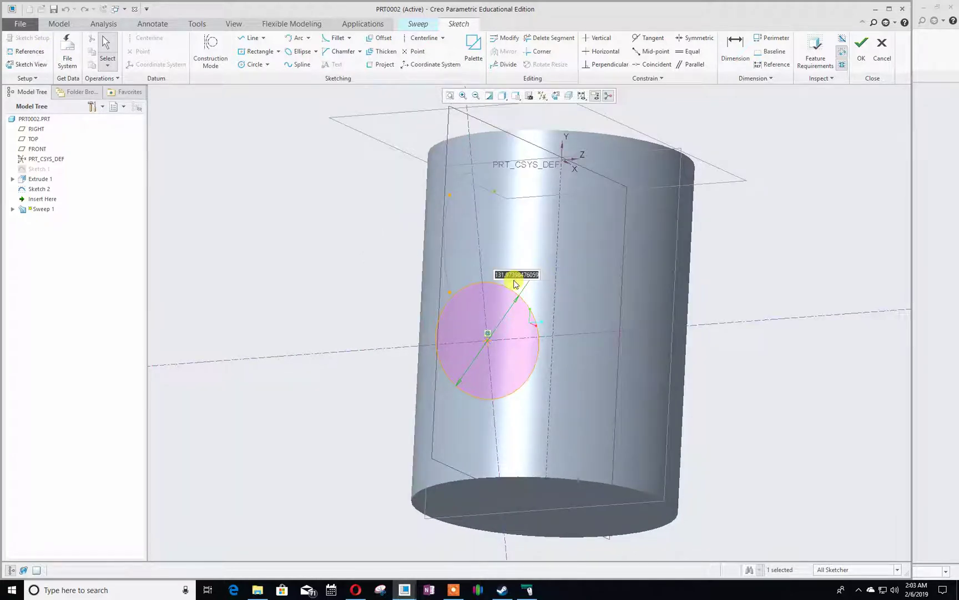
pyautogui.doubleClick(515, 282)
pyautogui.write('50')
pyautogui.press('Return')
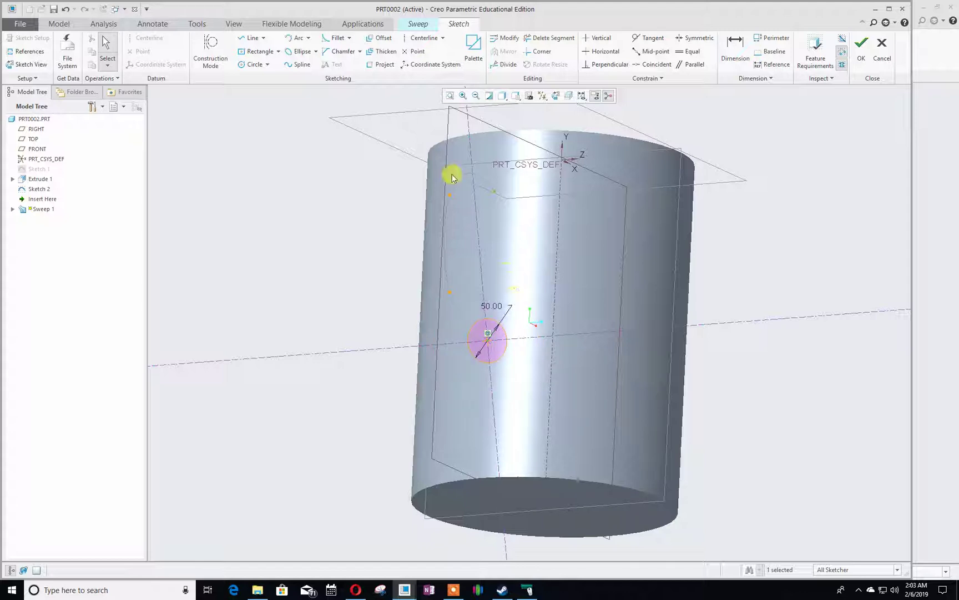
pyautogui.click(861, 48)
# Check that Merge ends is enabled for the sweep and complete the handle feature
pyautogui.moveTo(365, 257)
pyautogui.mouseDown(button='middle')
pyautogui.moveTo(435, 257)
pyautogui.moveTo(420, 287)
pyautogui.moveTo(417, 272)
pyautogui.mouseUp(button='middle')
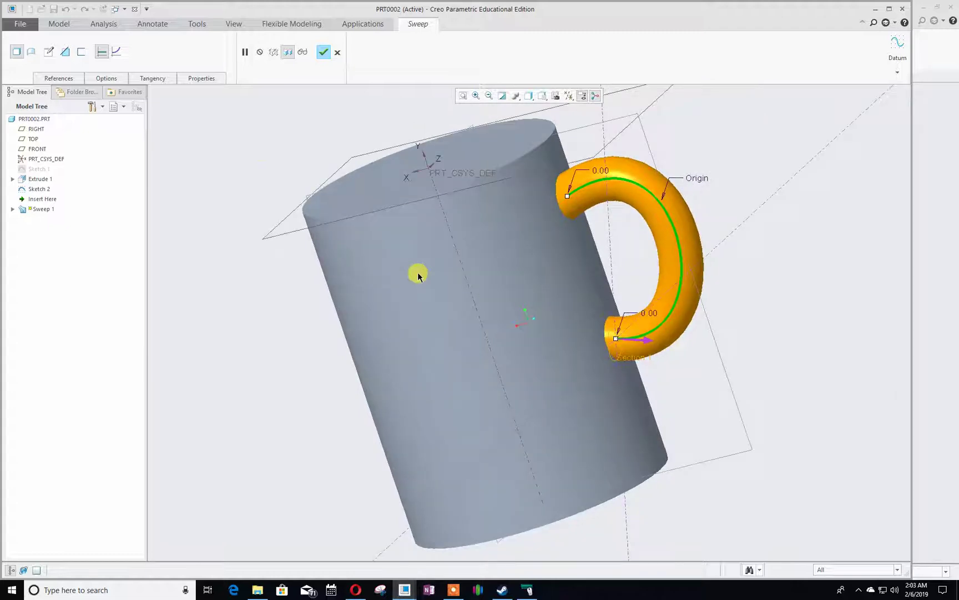
pyautogui.click(97, 79)
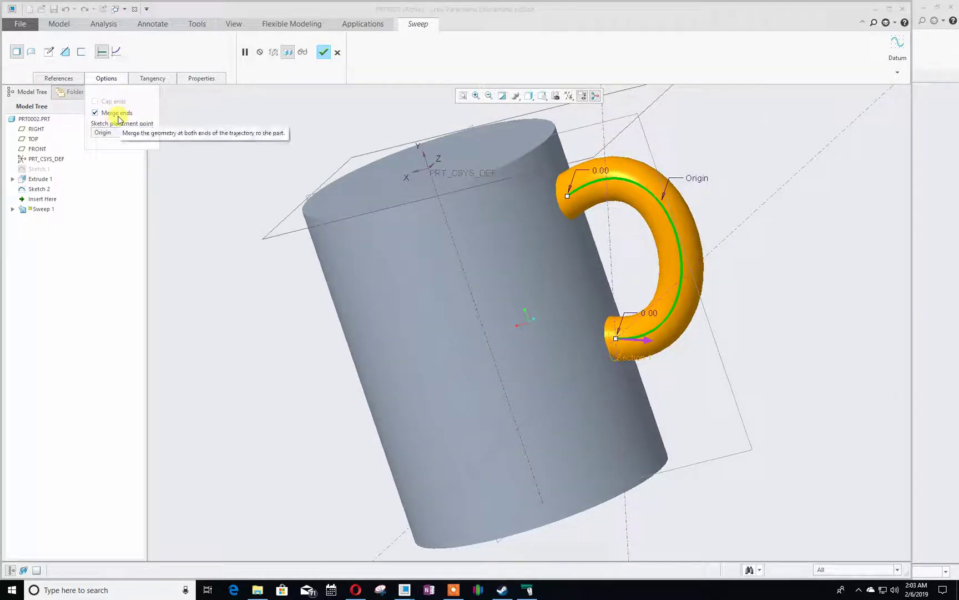
pyautogui.moveTo(241, 259)
pyautogui.mouseDown(button='middle')
pyautogui.moveTo(249, 217)
pyautogui.moveTo(252, 263)
pyautogui.mouseUp(button='middle')
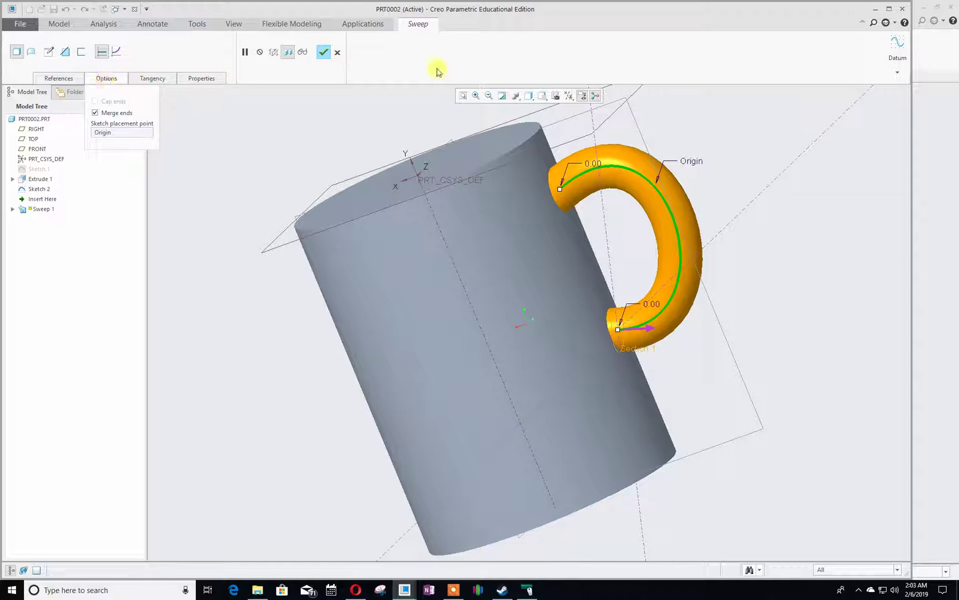
pyautogui.click(325, 58)
pyautogui.moveTo(223, 281); pyautogui.dragTo(230, 260, button='middle')
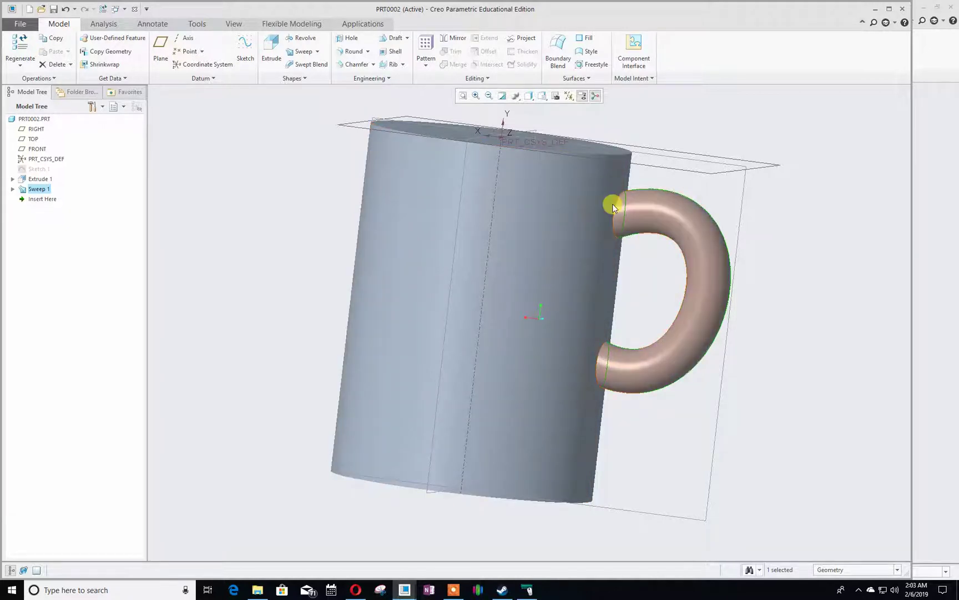
# Mirror the swept handle about the RIGHT datum plane to add a second handle on the cylinder's opposite side
pyautogui.click(37, 191)
pyautogui.click(37, 190)
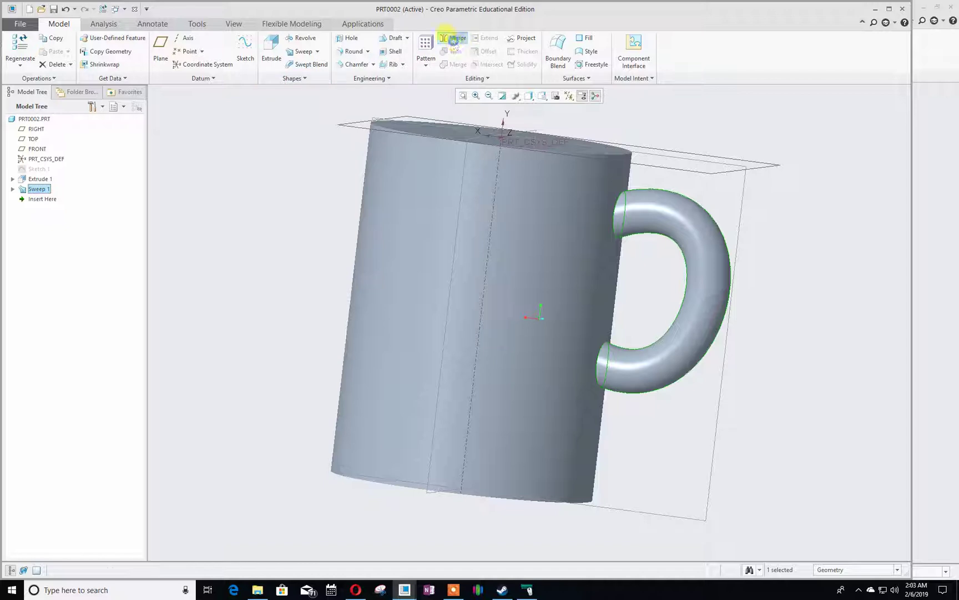
pyautogui.click(450, 37)
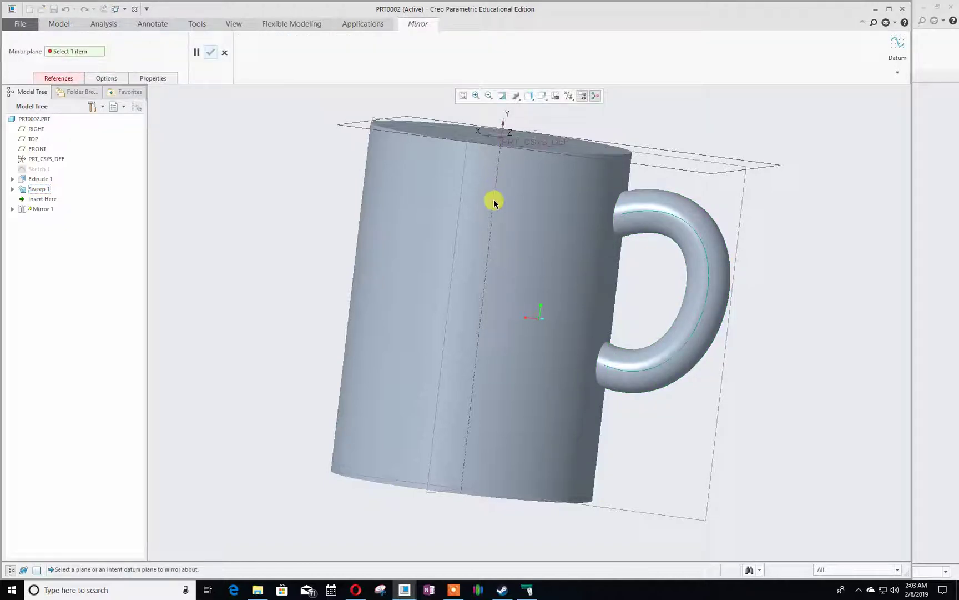
pyautogui.moveTo(493, 185); pyautogui.dragTo(488, 216, button='middle')
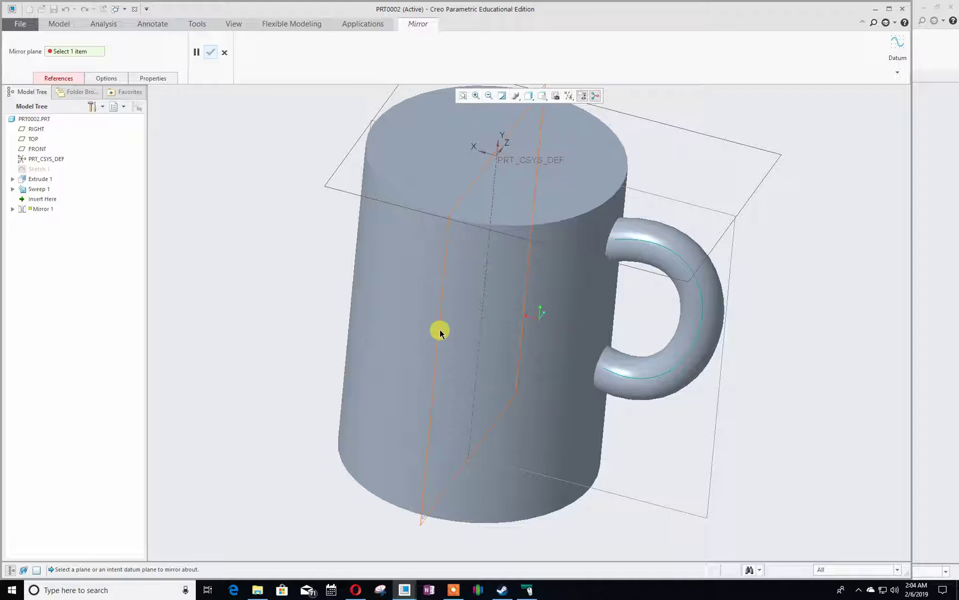
pyautogui.click(456, 210)
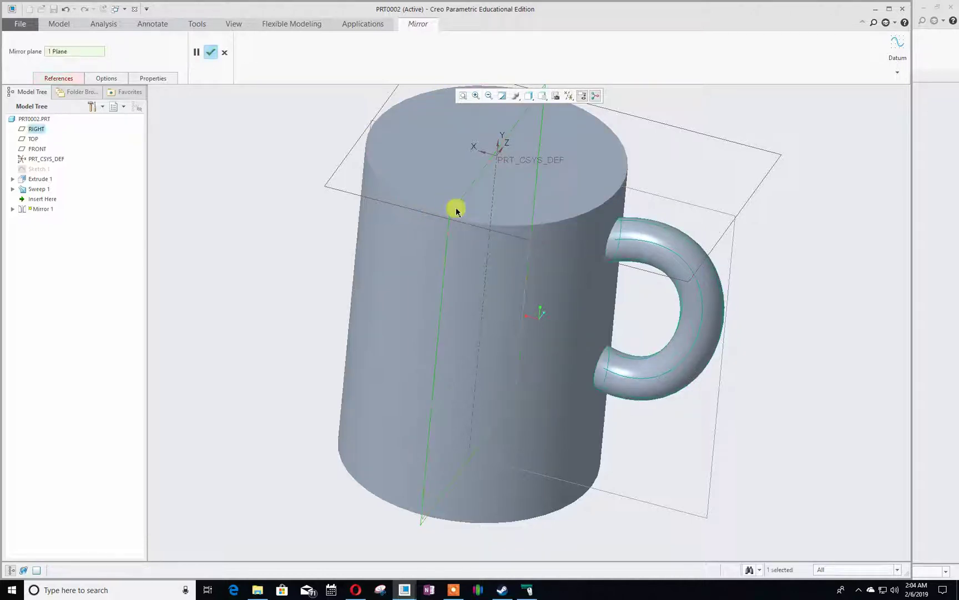
pyautogui.click(213, 51)
pyautogui.moveTo(298, 390); pyautogui.dragTo(317, 240, button='middle')
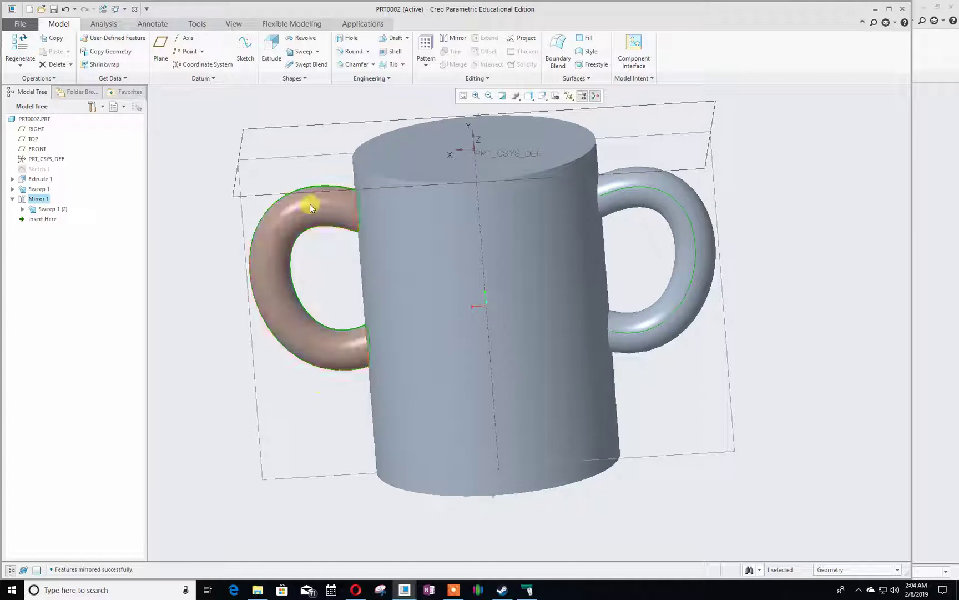
pyautogui.moveTo(178, 348)
pyautogui.mouseDown(button='middle')
pyautogui.moveTo(232, 357)
pyautogui.moveTo(313, 321)
pyautogui.moveTo(360, 375)
pyautogui.moveTo(248, 370)
pyautogui.moveTo(200, 403)
pyautogui.mouseUp(button='middle')
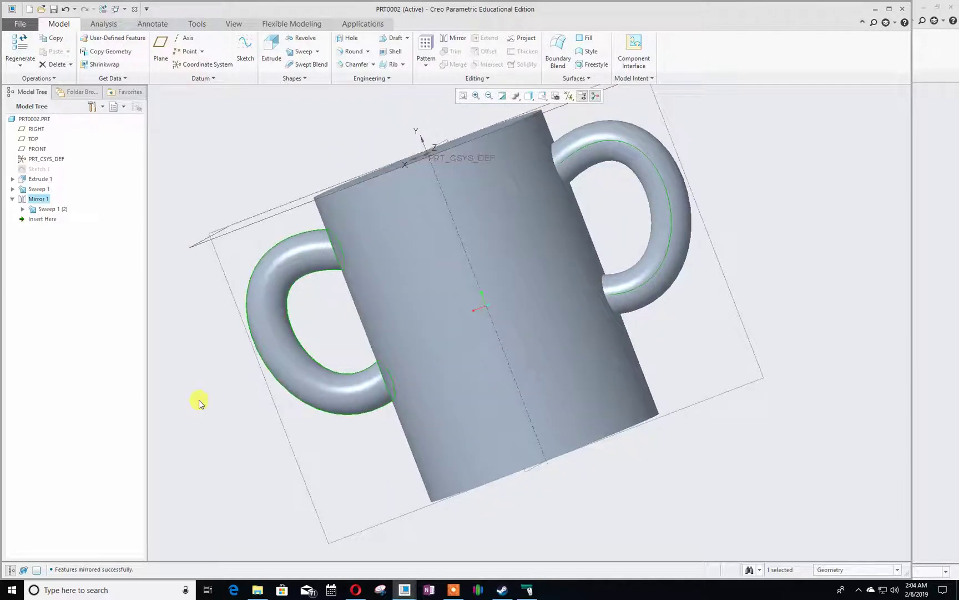